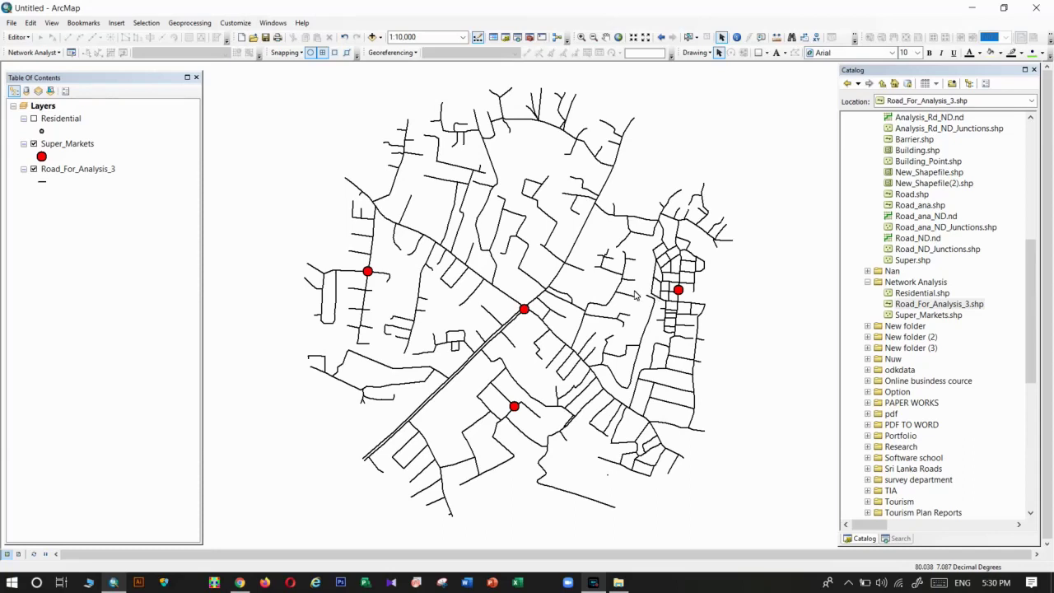
pyautogui.click(35, 53)
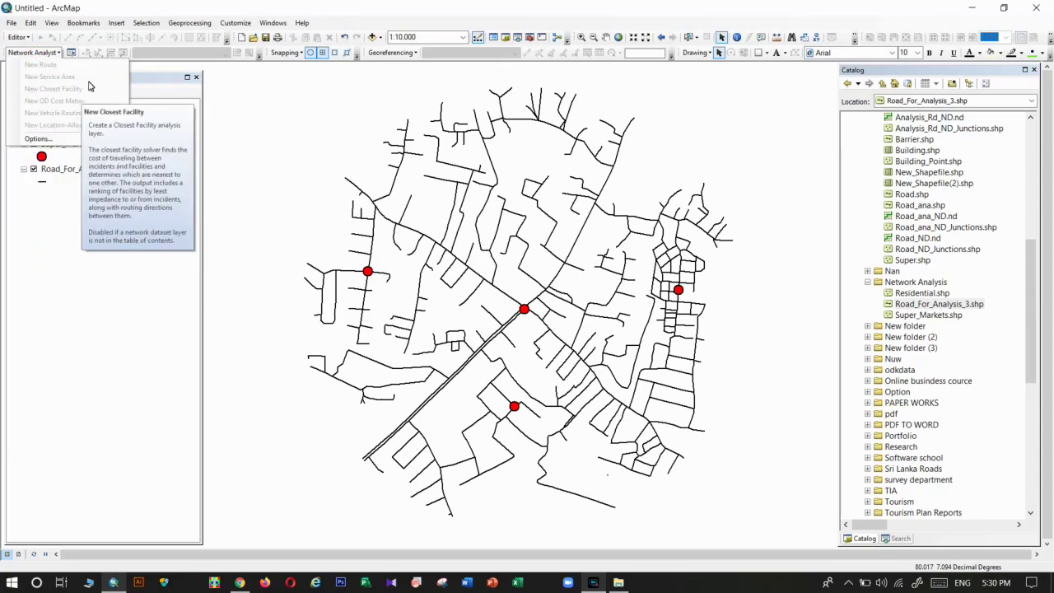
pyautogui.click(73, 196)
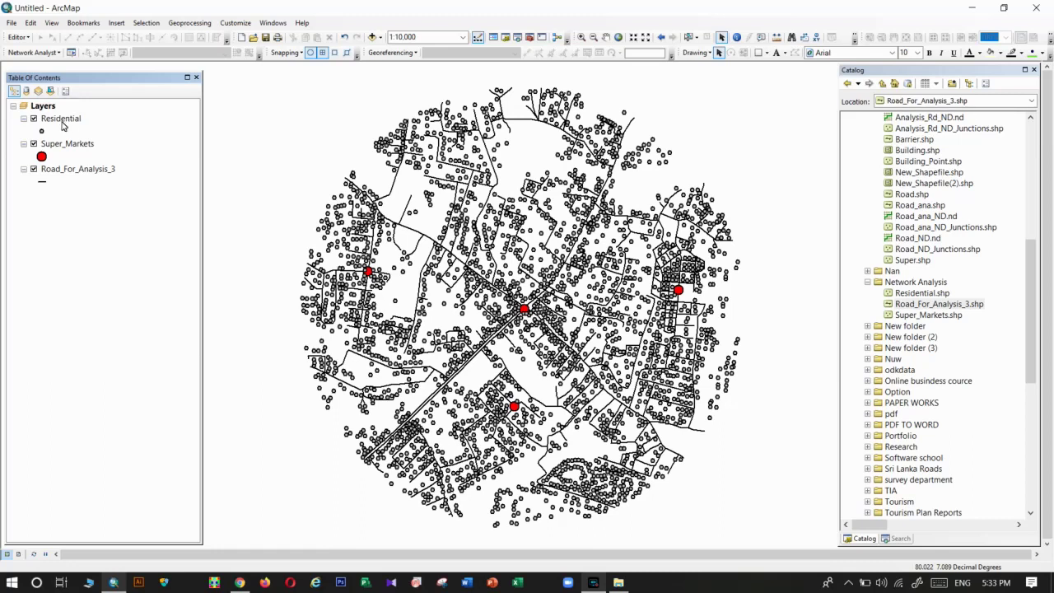
pyautogui.click(63, 120)
pyautogui.click(63, 145)
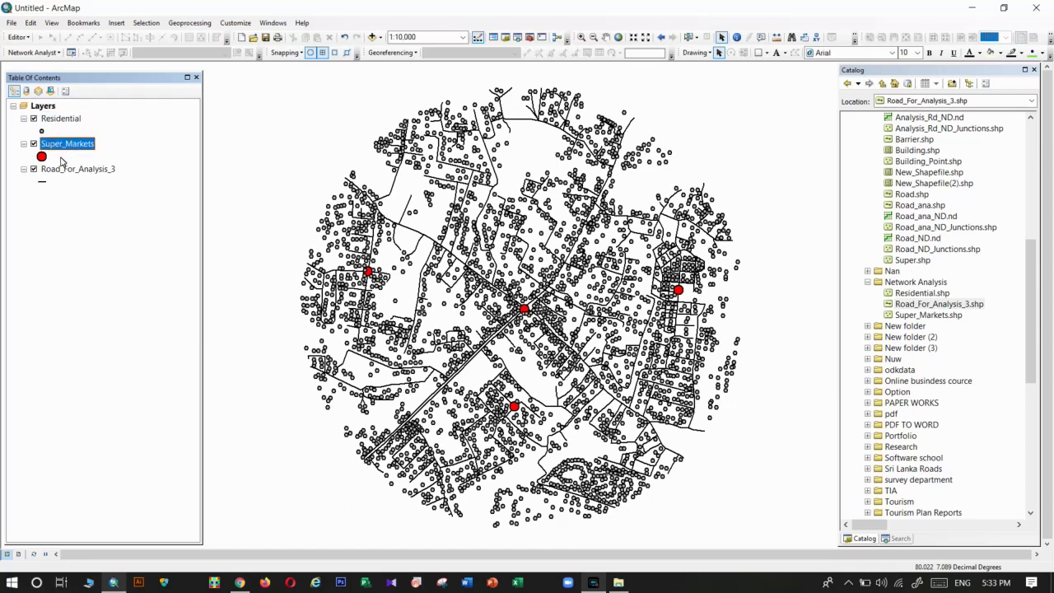
pyautogui.click(60, 170)
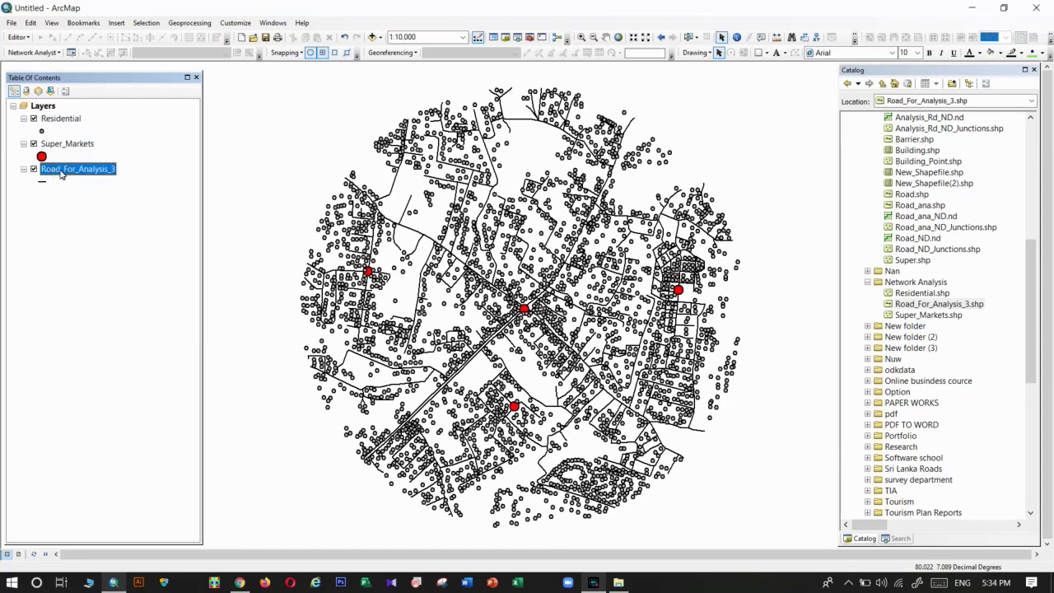
pyautogui.click(64, 121)
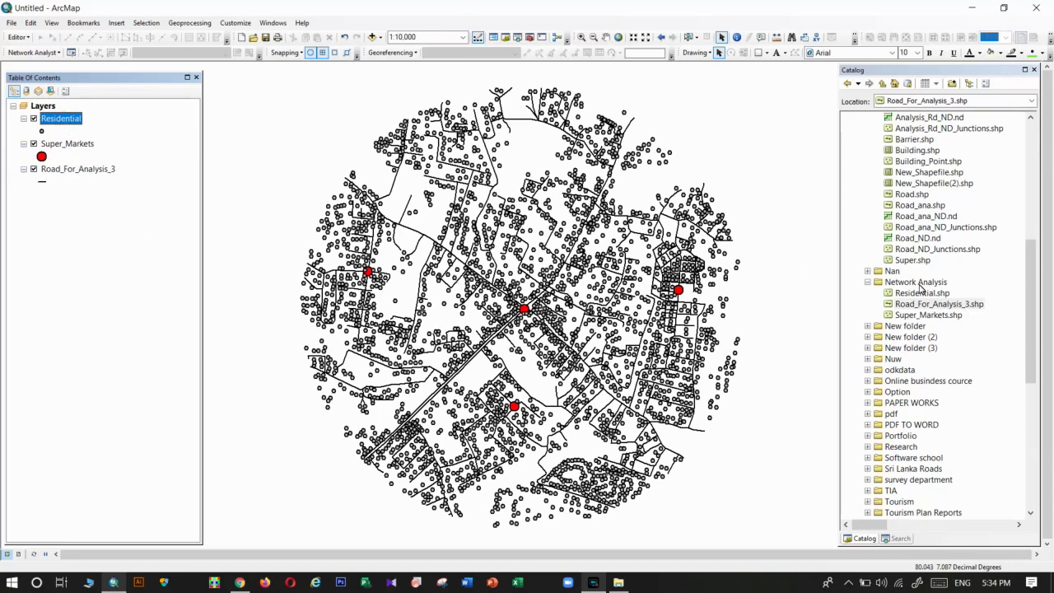
# Step: Add Building.shp from the N_Test folder to the map and hide its layer
pyautogui.scroll(2, 920, 284)
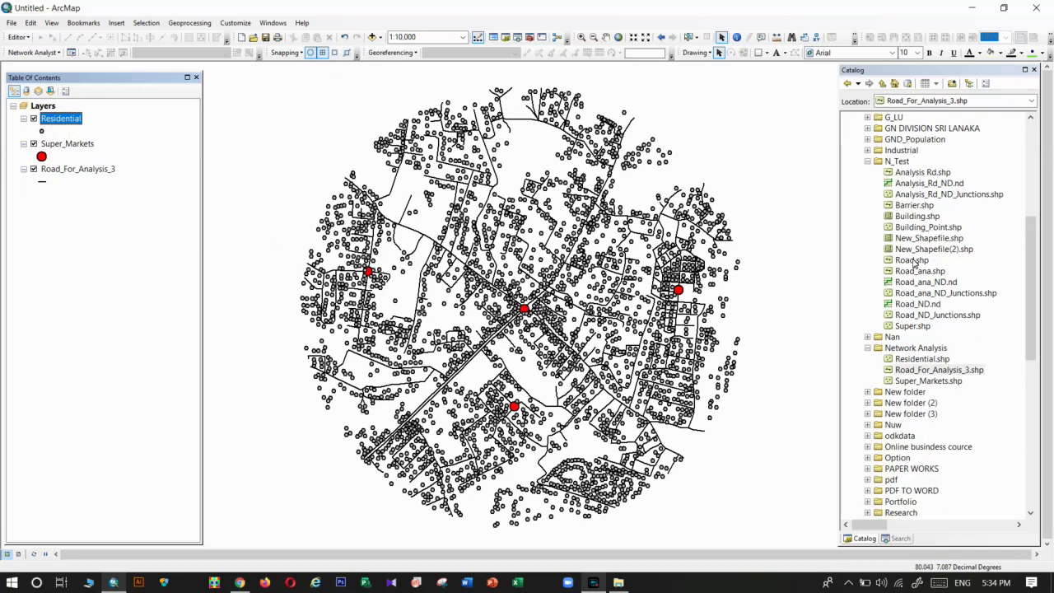
pyautogui.click(914, 219)
pyautogui.moveTo(917, 215); pyautogui.dragTo(527, 313)
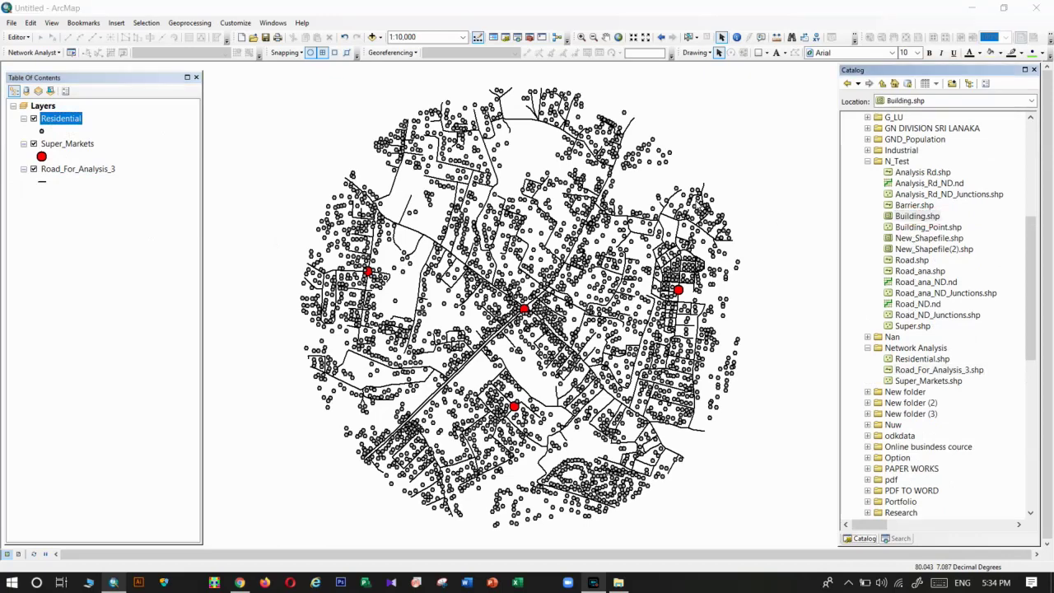
pyautogui.click(646, 410)
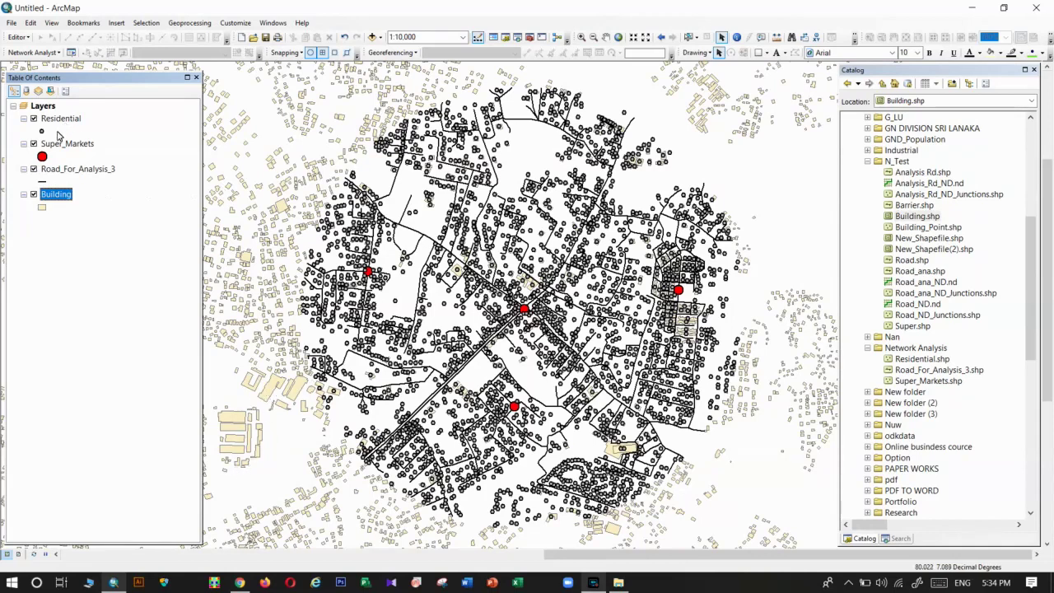
pyautogui.click(33, 195)
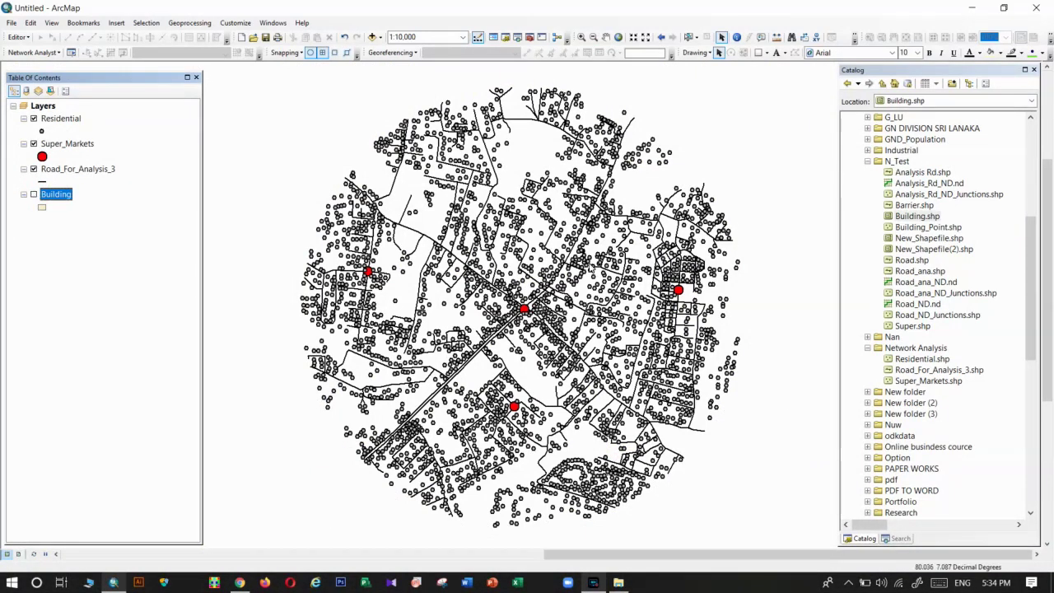
# Step: Change the tool search text to "feature to point"
pyautogui.click(901, 538)
pyautogui.click(921, 115)
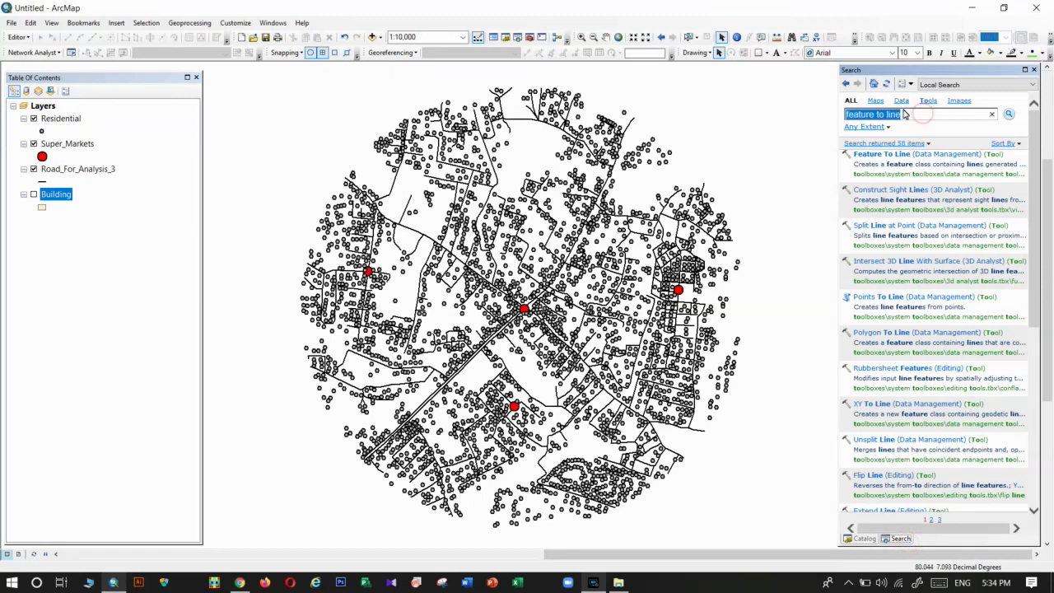
pyautogui.moveTo(904, 114); pyautogui.dragTo(888, 115)
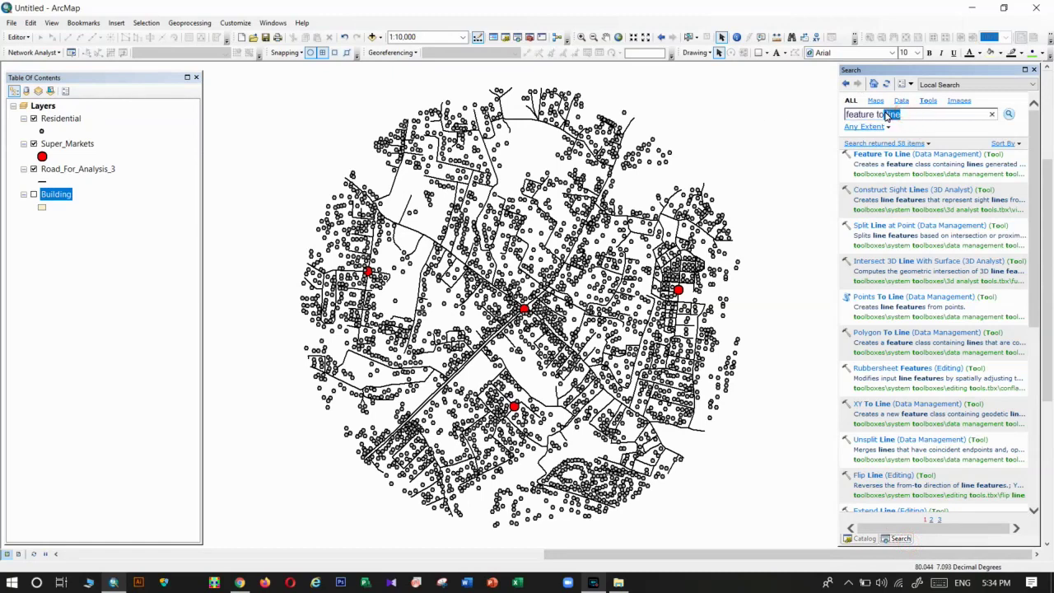
pyautogui.press('BackSpace')
pyautogui.click(907, 115)
# Step: Remove the Building layer from the map
pyautogui.rightClick(53, 199)
pyautogui.click(72, 216)
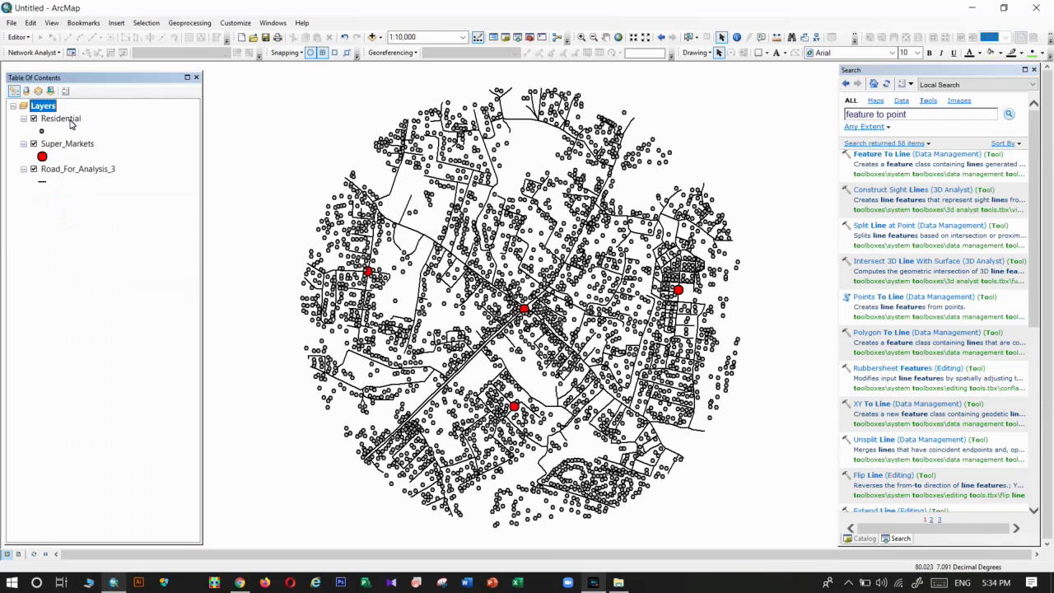
pyautogui.click(65, 120)
pyautogui.click(63, 144)
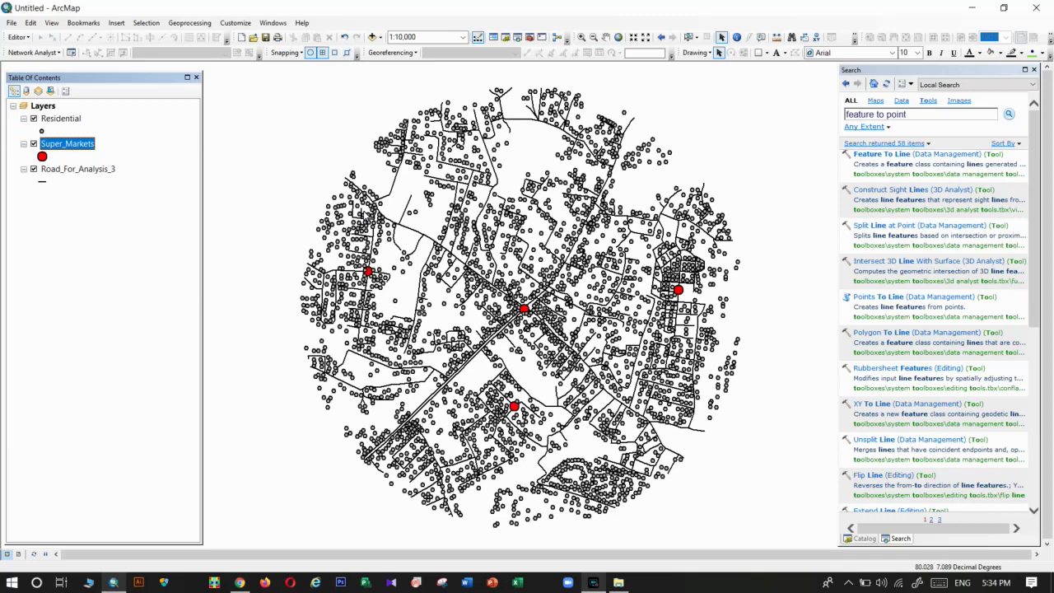
# Step: Examine the fields and records in the attribute table of the Road_For_Analysis_3 layer
pyautogui.click(111, 170)
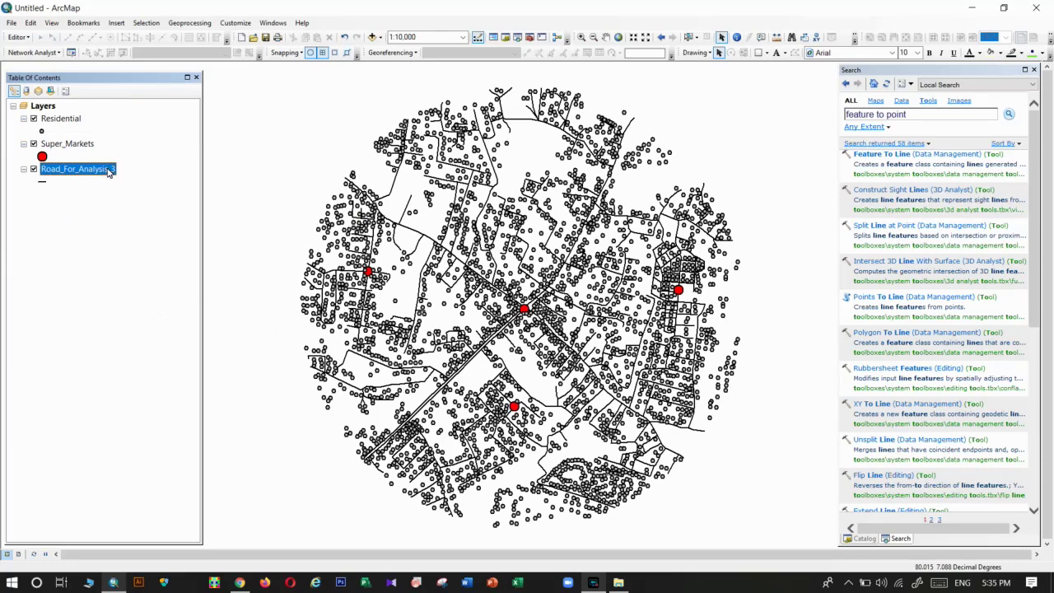
pyautogui.rightClick(110, 170)
pyautogui.click(120, 227)
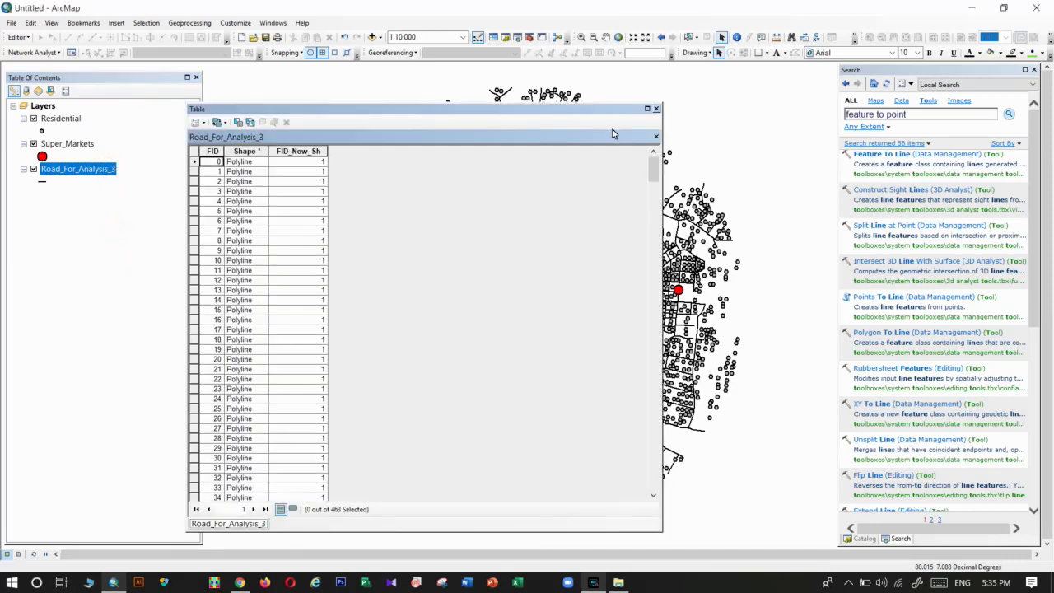
pyautogui.moveTo(663, 164); pyautogui.dragTo(379, 166)
pyautogui.click(372, 108)
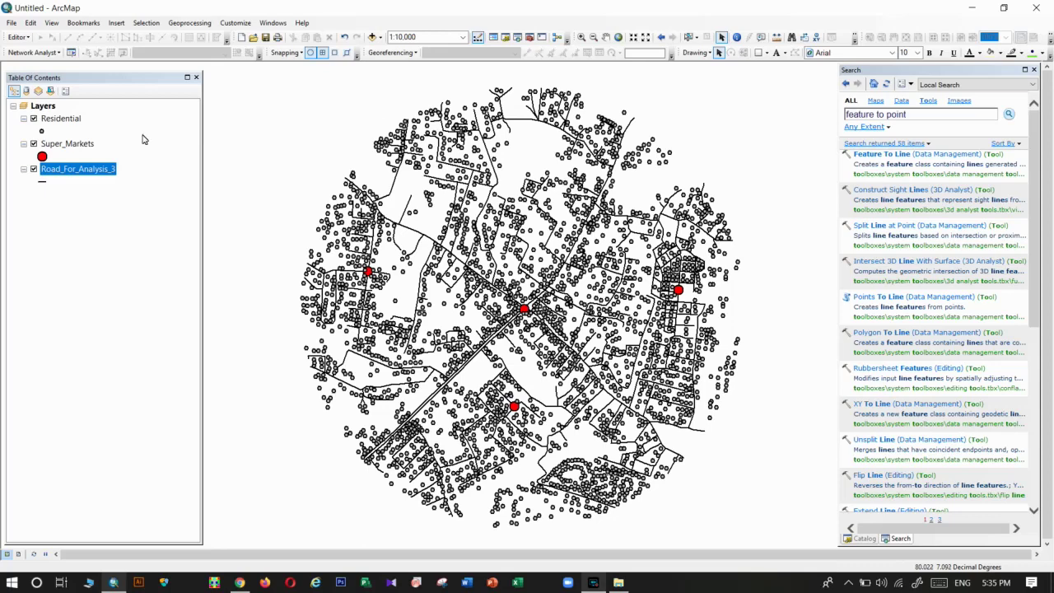
pyautogui.rightClick(91, 169)
pyautogui.click(115, 224)
pyautogui.moveTo(379, 199); pyautogui.dragTo(481, 208)
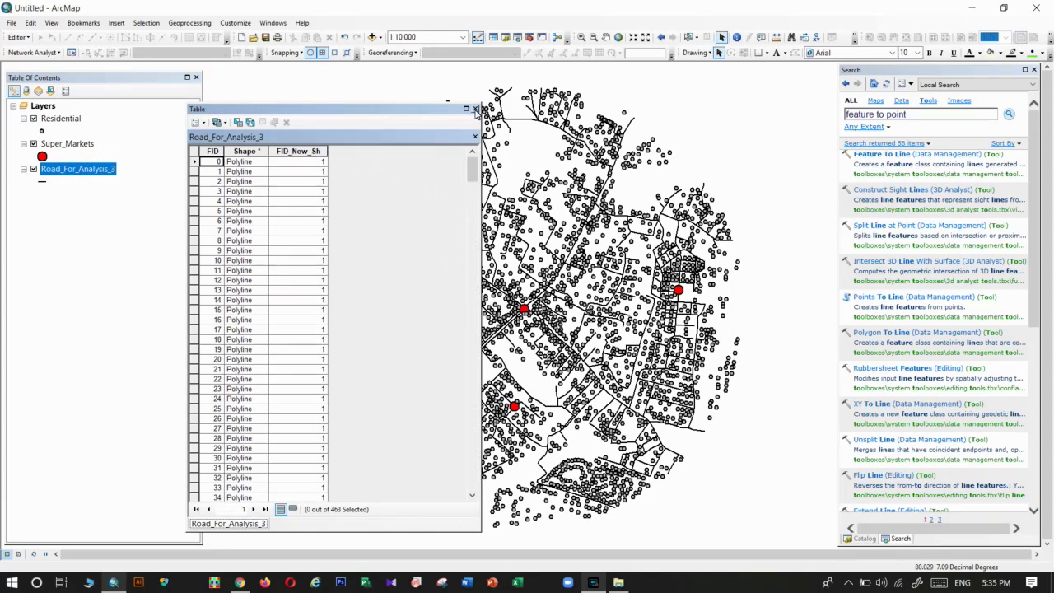
pyautogui.click(475, 109)
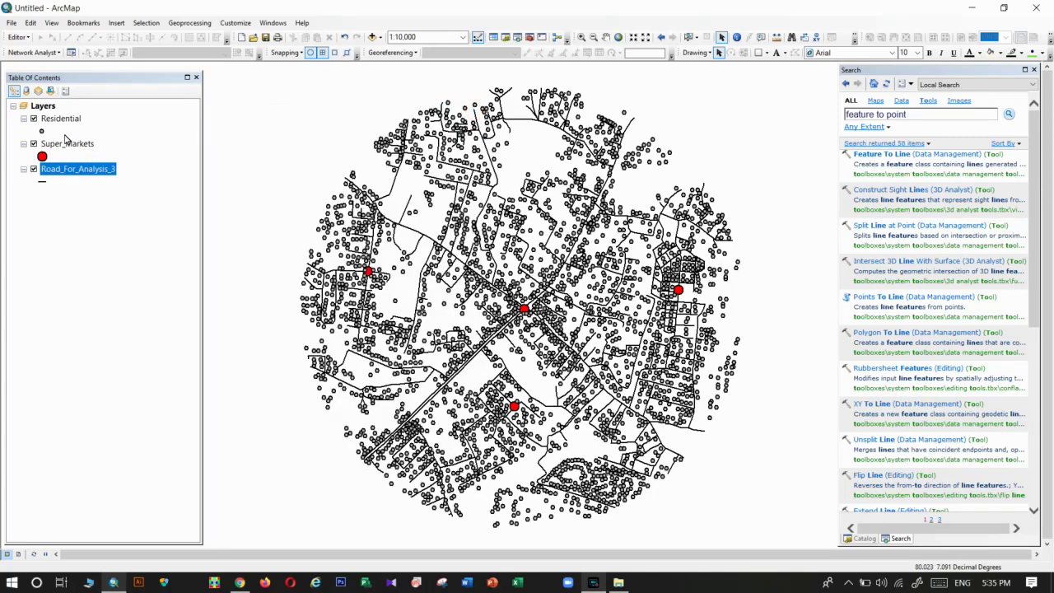
# Step: Hide the Residential layer and select road segments one by one along the diagonal main road northwest of the central supermarket
pyautogui.click(33, 118)
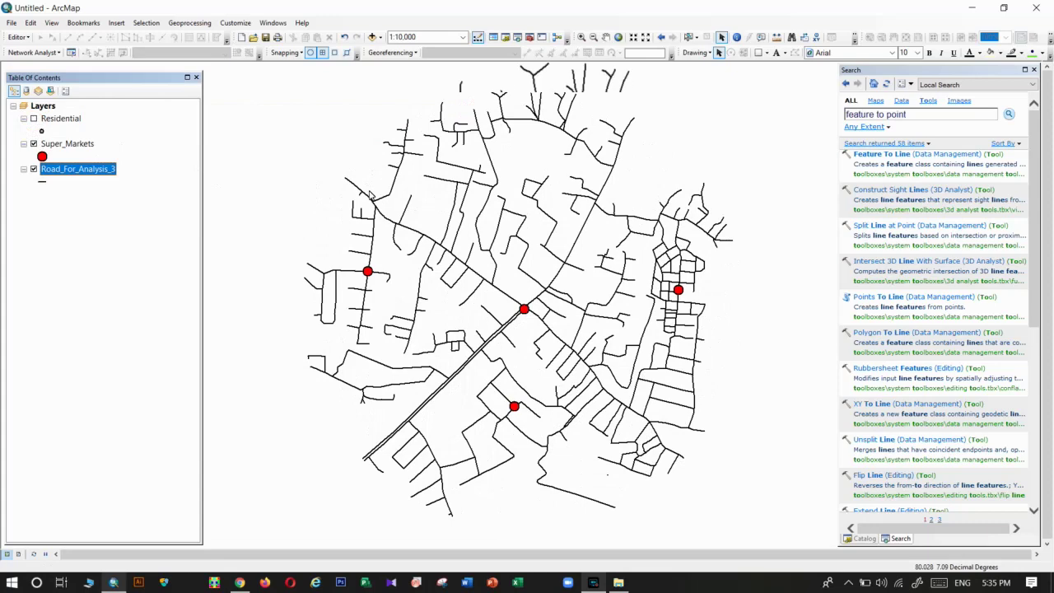
pyautogui.scroll(3, 521, 296)
pyautogui.click(688, 37)
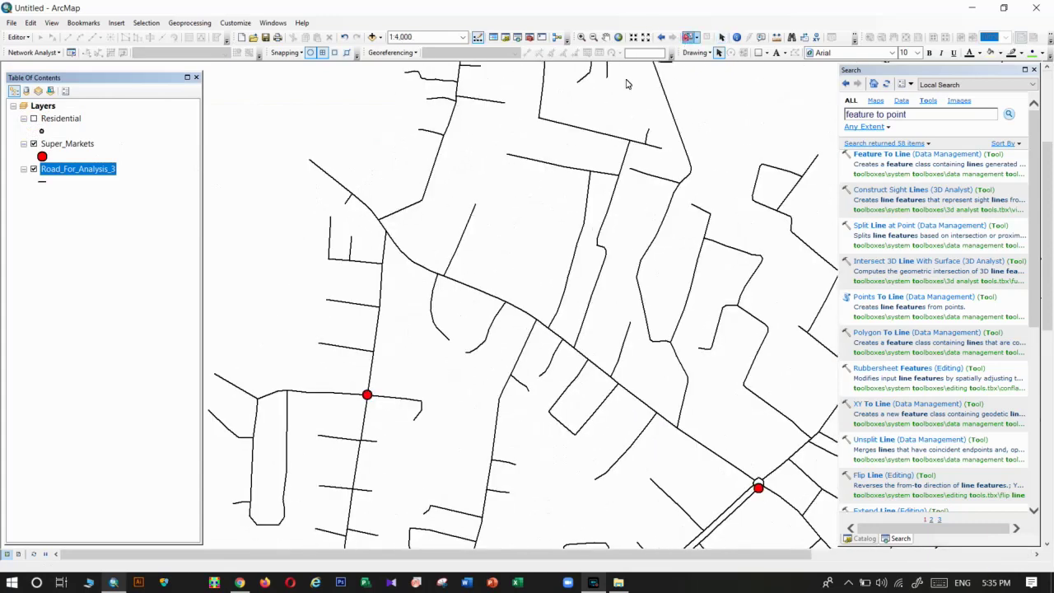
pyautogui.click(336, 181)
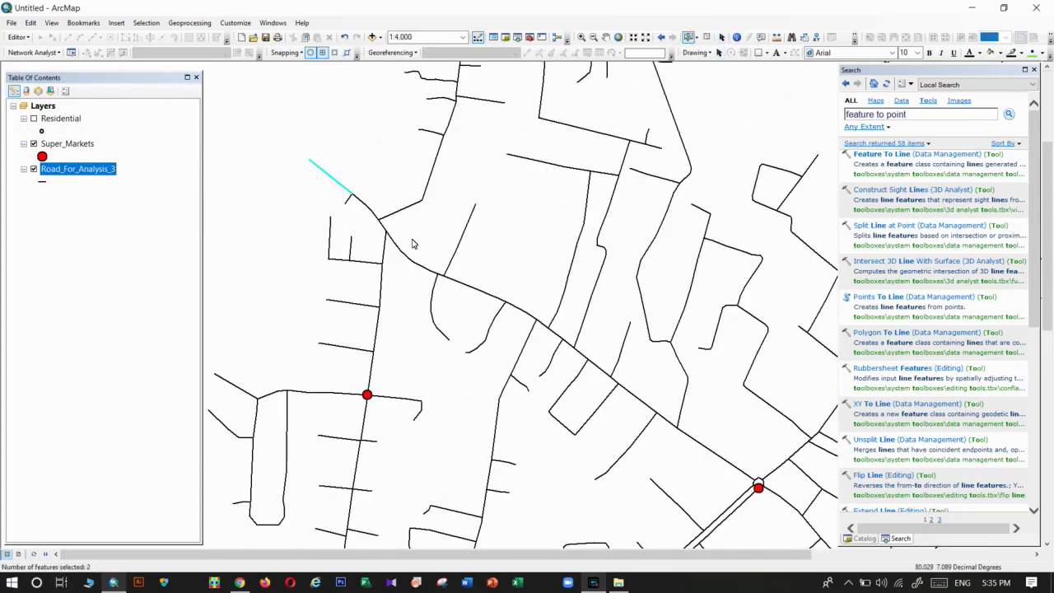
pyautogui.click(409, 272)
pyautogui.click(460, 275)
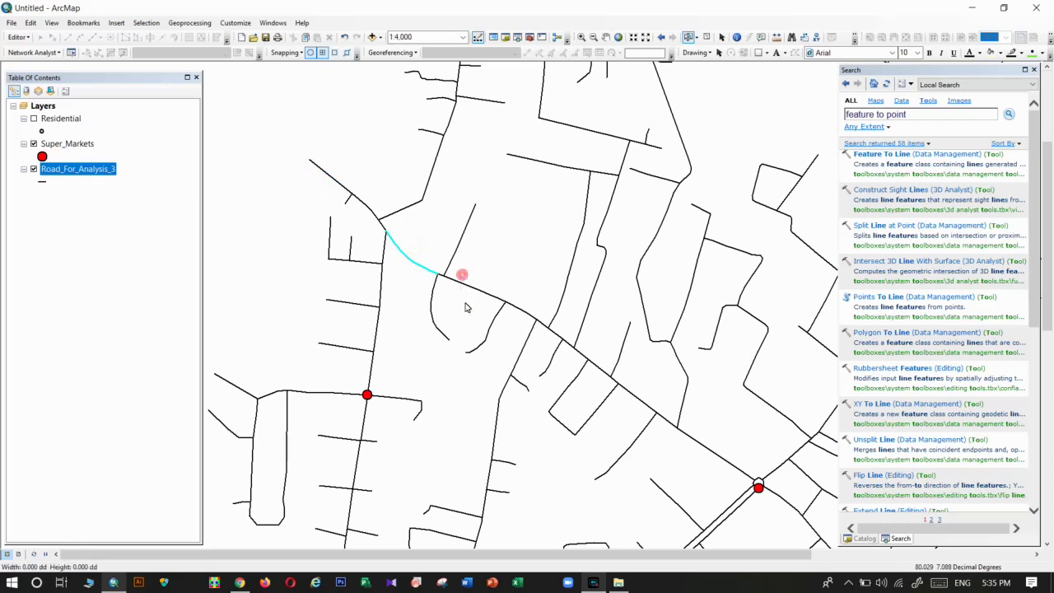
pyautogui.click(501, 303)
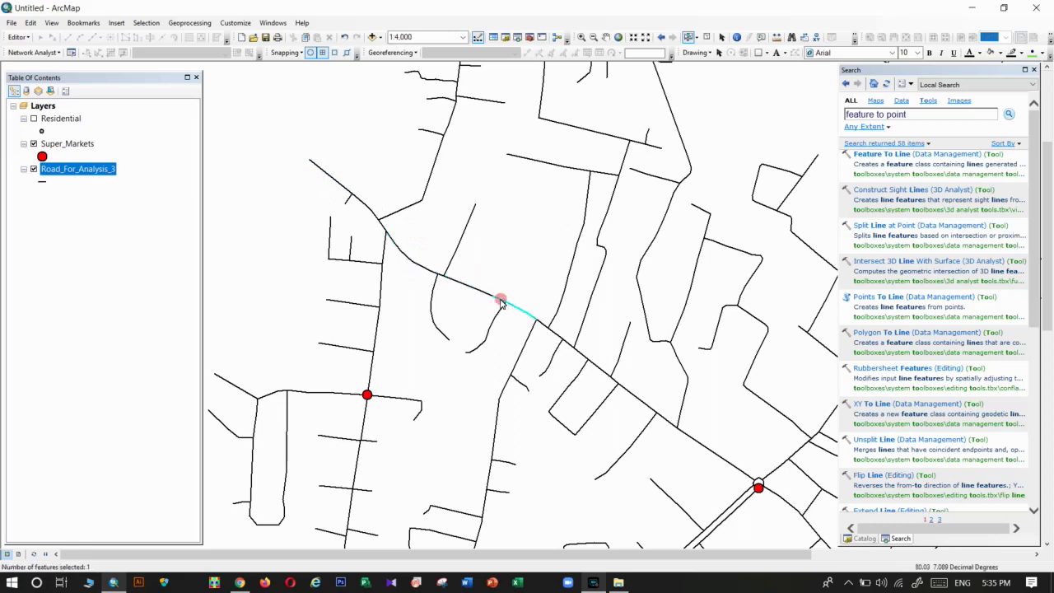
pyautogui.click(485, 295)
pyautogui.click(506, 305)
pyautogui.click(476, 306)
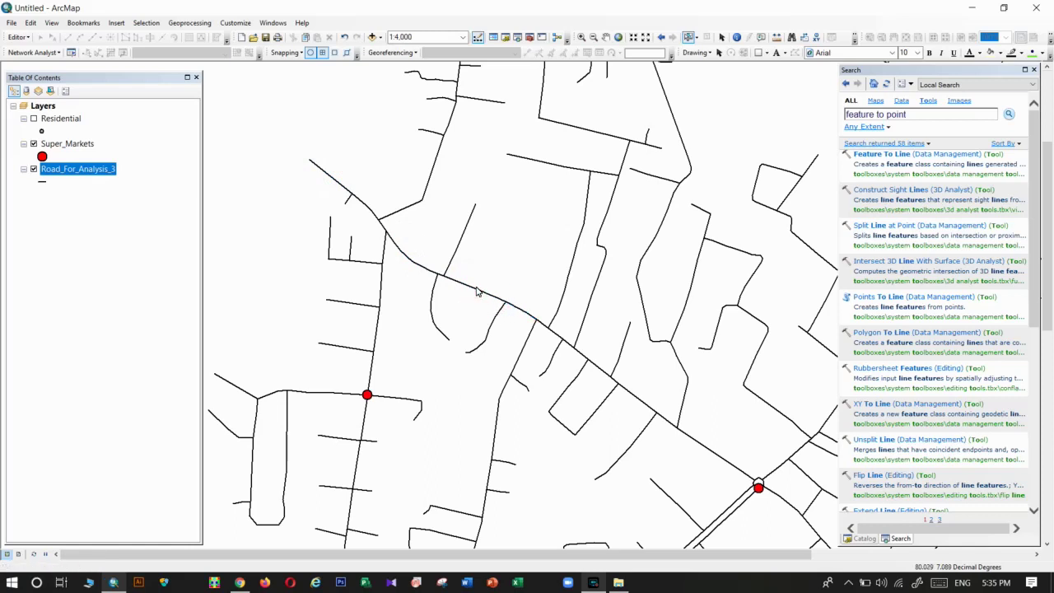
pyautogui.click(596, 367)
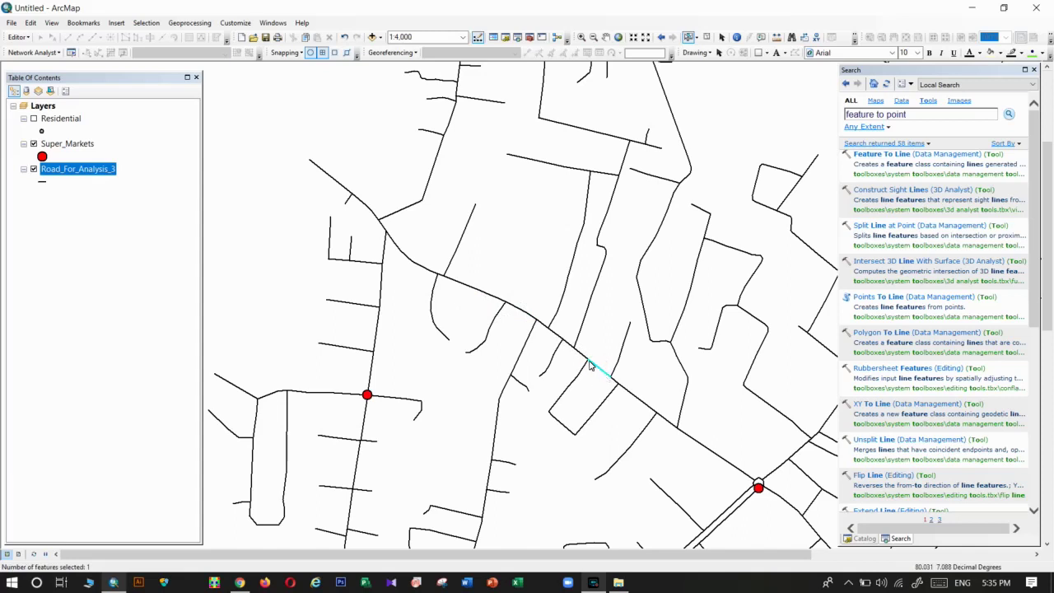
pyautogui.scroll(2, 590, 367)
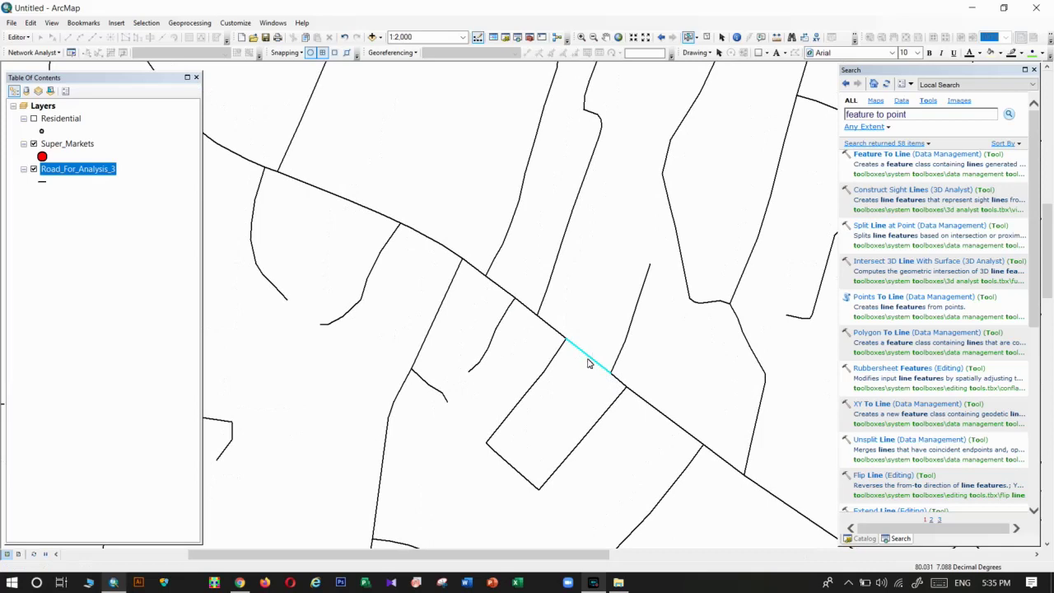
pyautogui.scroll(-2, 591, 378)
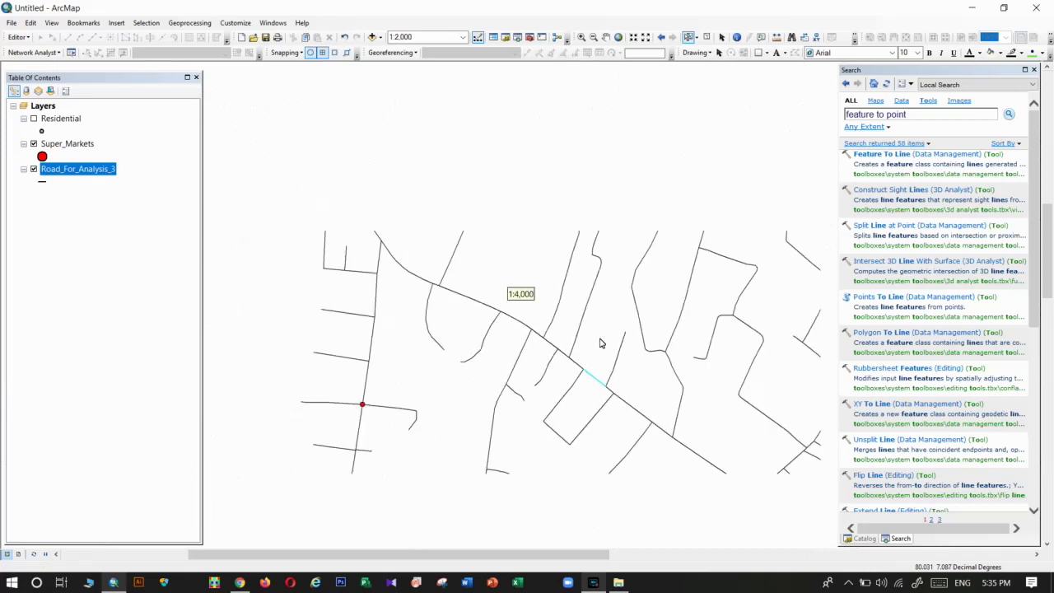
# Step: Check how the side road north of the diagonal main road is split by selecting its segments, and clear the selection
pyautogui.click(566, 260)
pyautogui.click(586, 214)
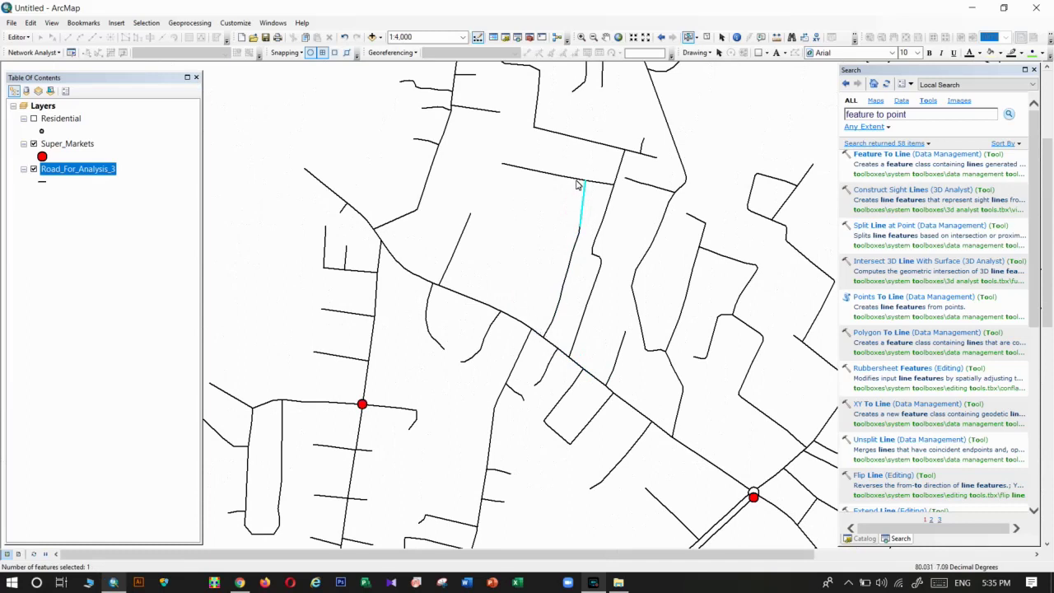
pyautogui.moveTo(566, 219)
pyautogui.mouseDown()
pyautogui.moveTo(582, 248)
pyautogui.moveTo(555, 263)
pyautogui.moveTo(569, 286)
pyautogui.mouseUp()
pyautogui.moveTo(565, 201); pyautogui.dragTo(585, 244)
pyautogui.click(523, 237)
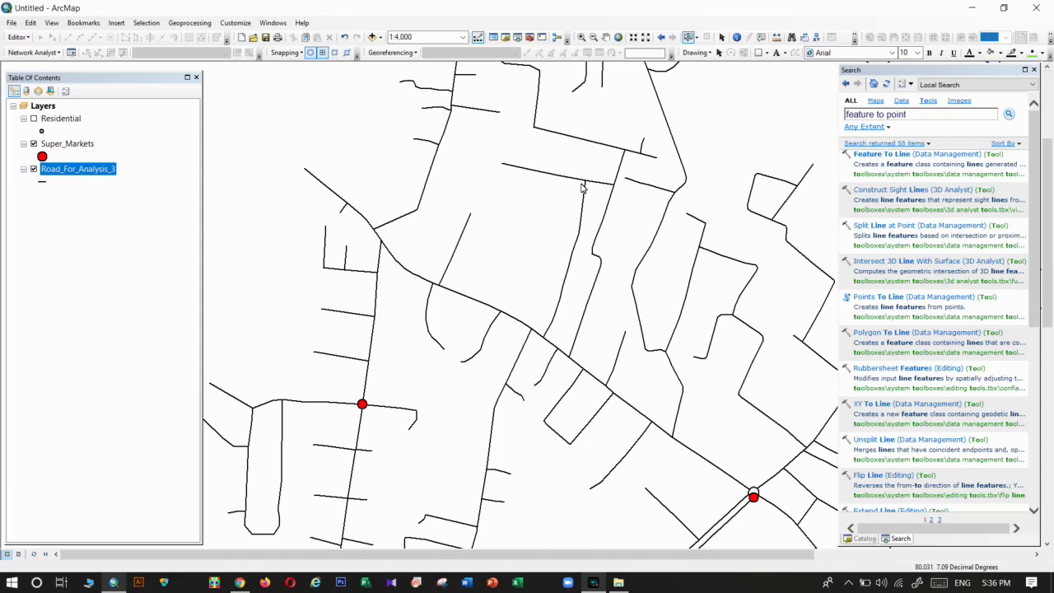
# Step: Open the Dissolve geoprocessing tool and set Road_For_Analysis_3 as its input features
pyautogui.scroll(5, 468, 238)
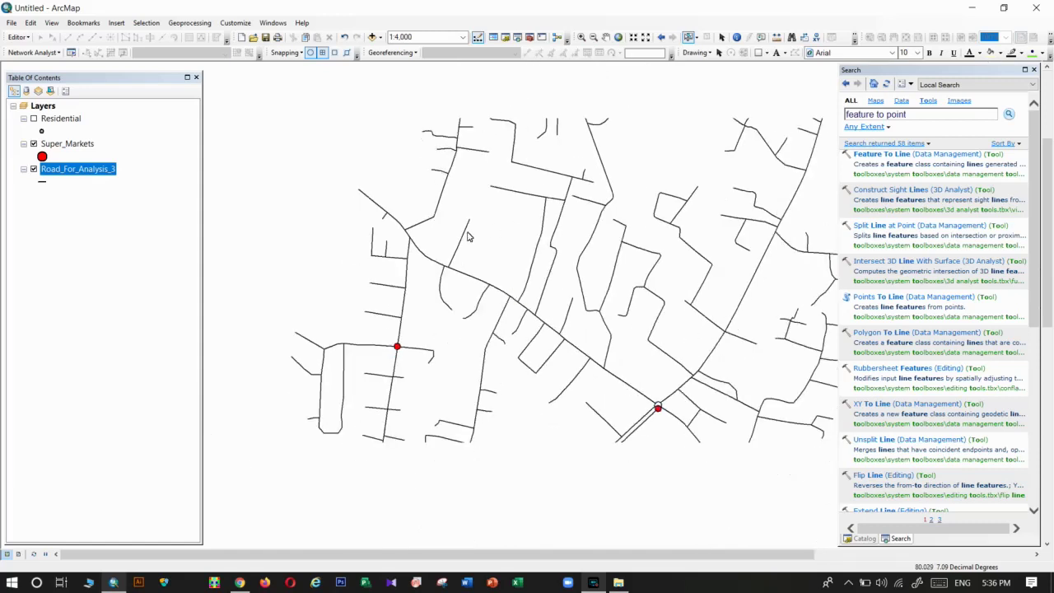
pyautogui.scroll(1, 468, 237)
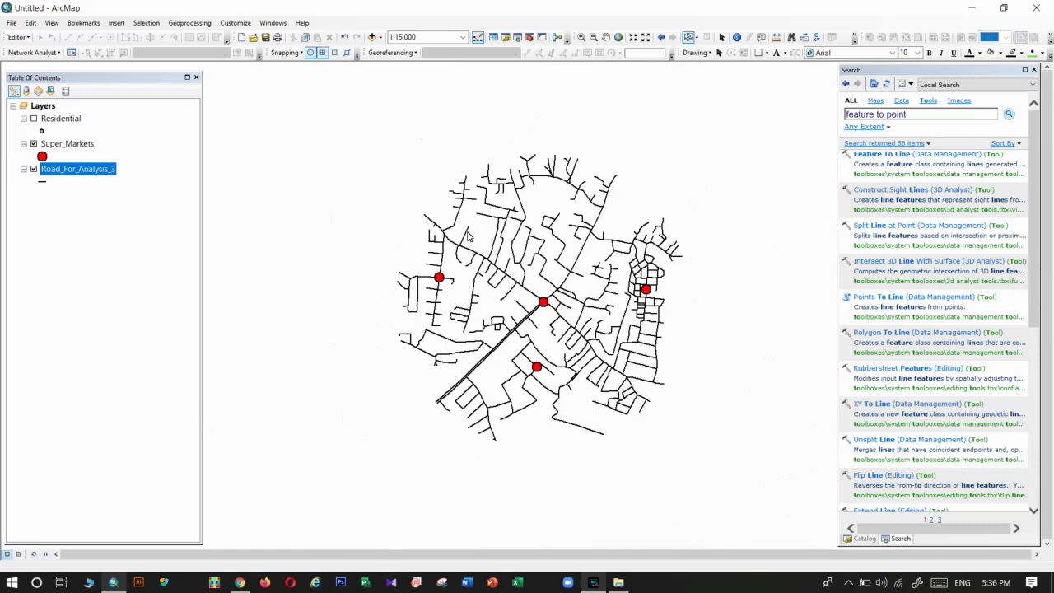
pyautogui.click(189, 23)
pyautogui.click(189, 95)
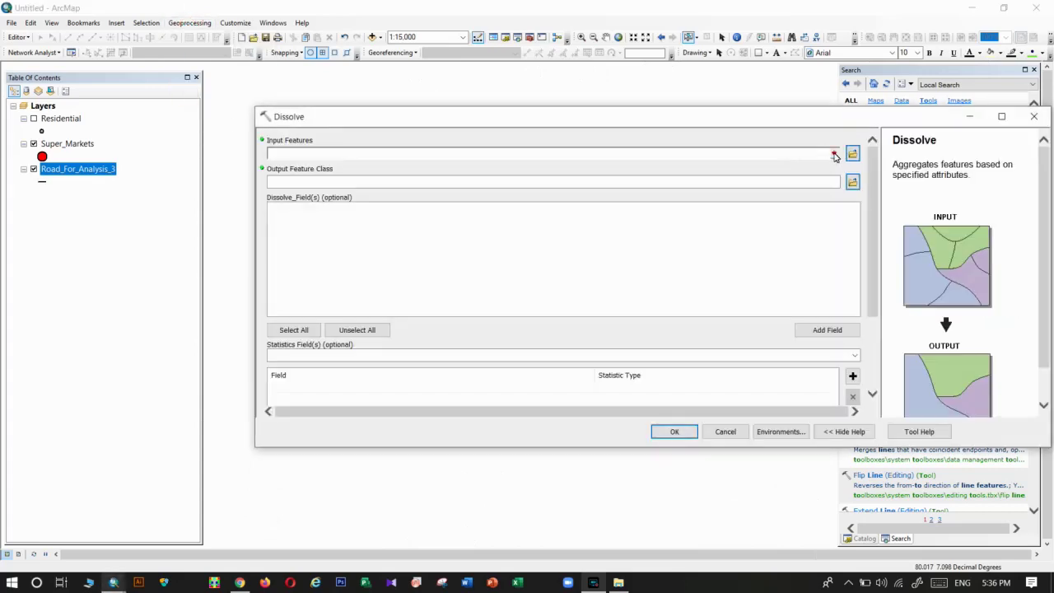
pyautogui.click(834, 155)
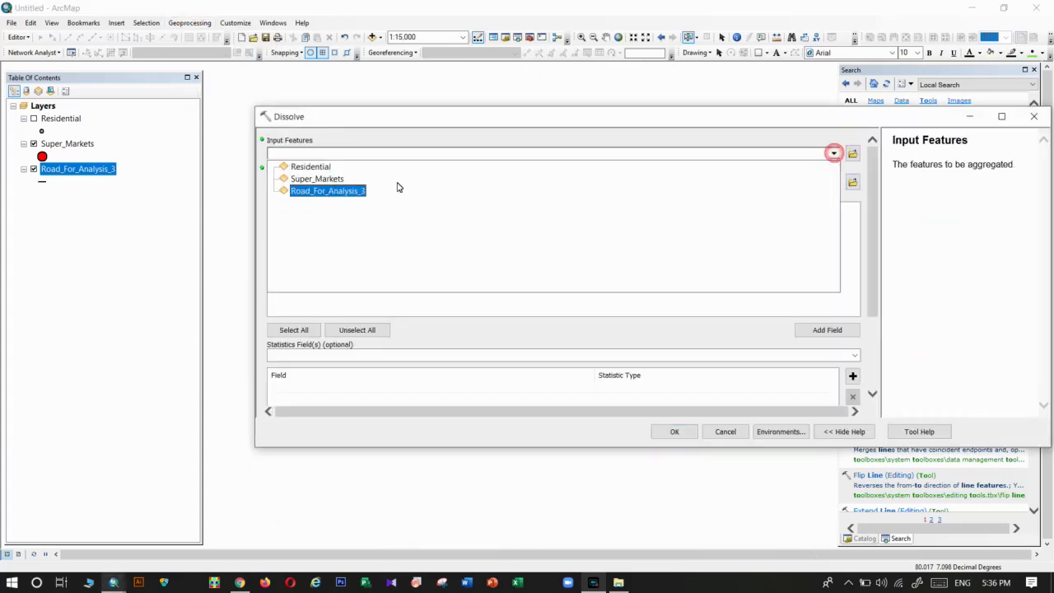
pyautogui.click(302, 191)
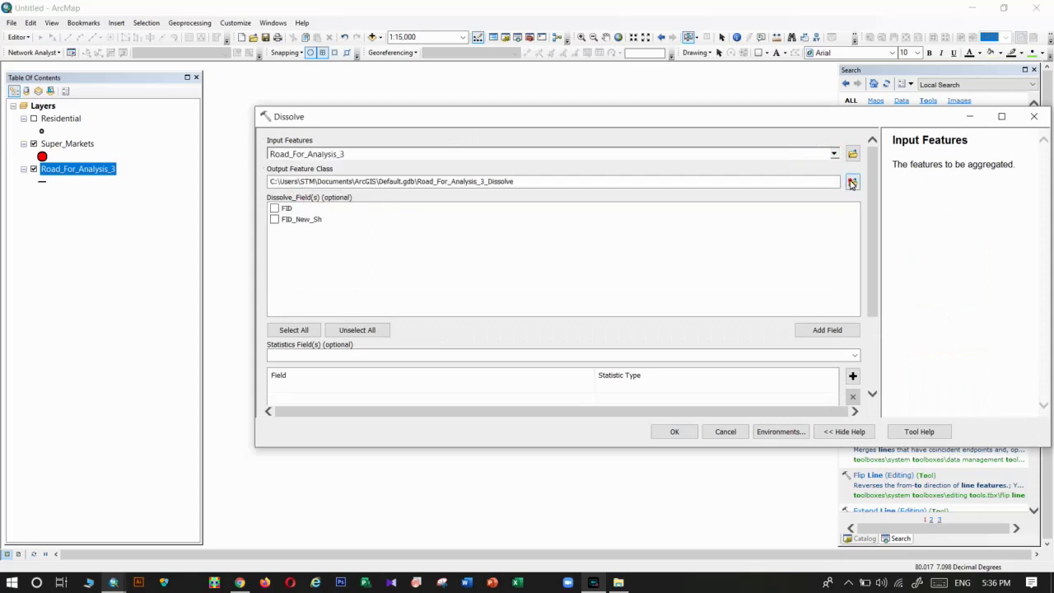
# Step: Run the dissolve without dissolve fields, saving the output as Road_For_Analysis_Dessolve.shp in the D:\Network Analysis folder
pyautogui.click(852, 183)
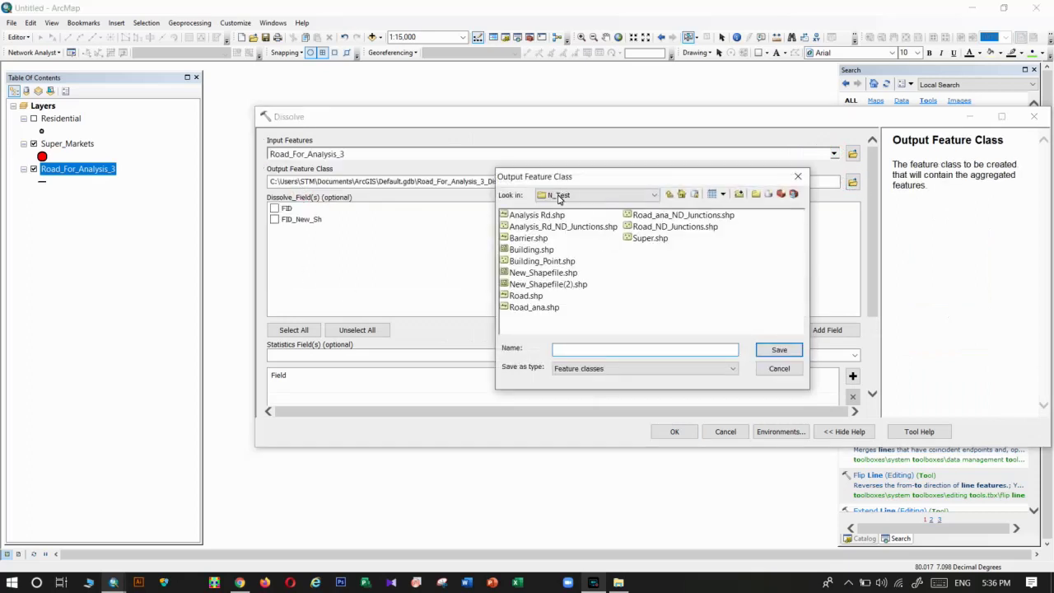
pyautogui.click(561, 194)
pyautogui.scroll(3, 557, 262)
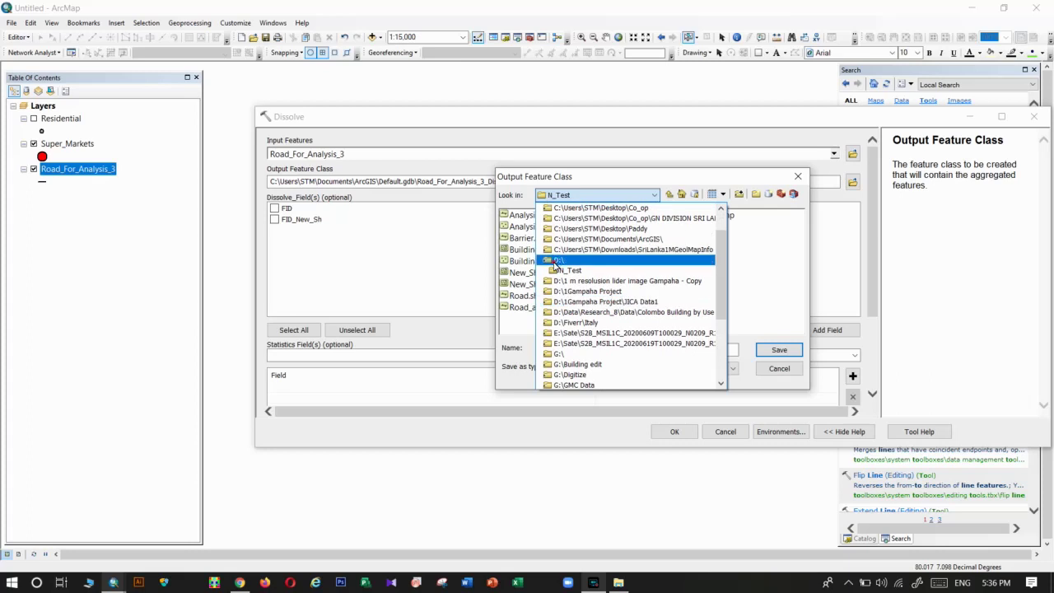
pyautogui.click(557, 262)
pyautogui.doubleClick(750, 251)
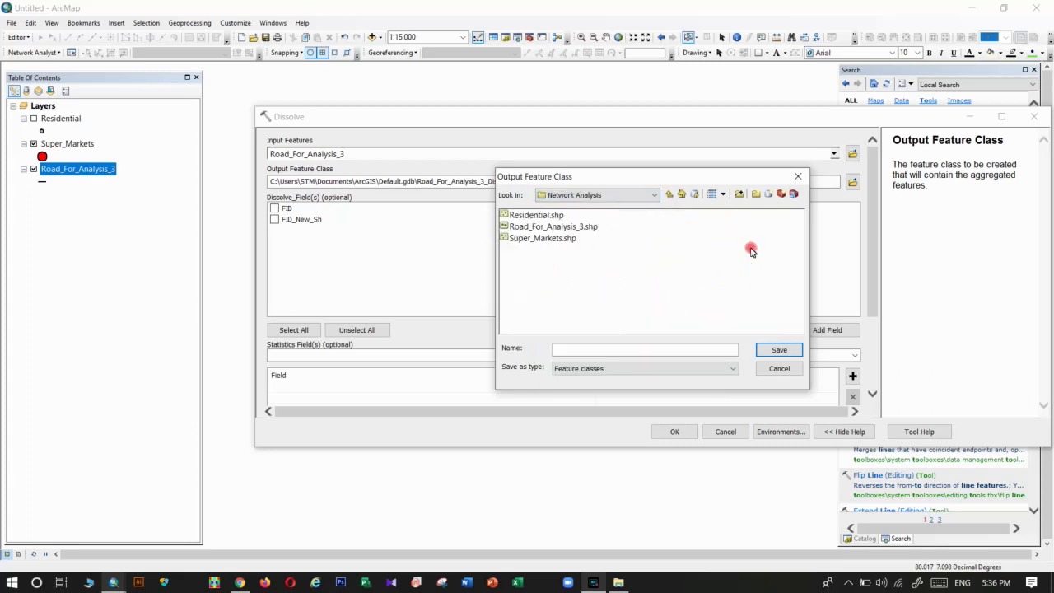
pyautogui.click(575, 227)
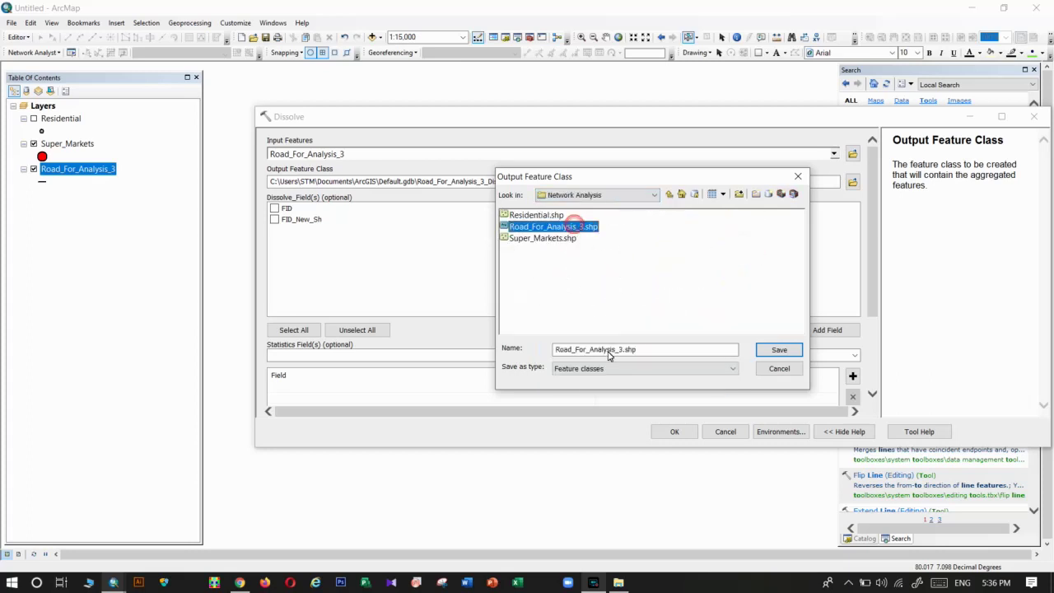
pyautogui.click(621, 351)
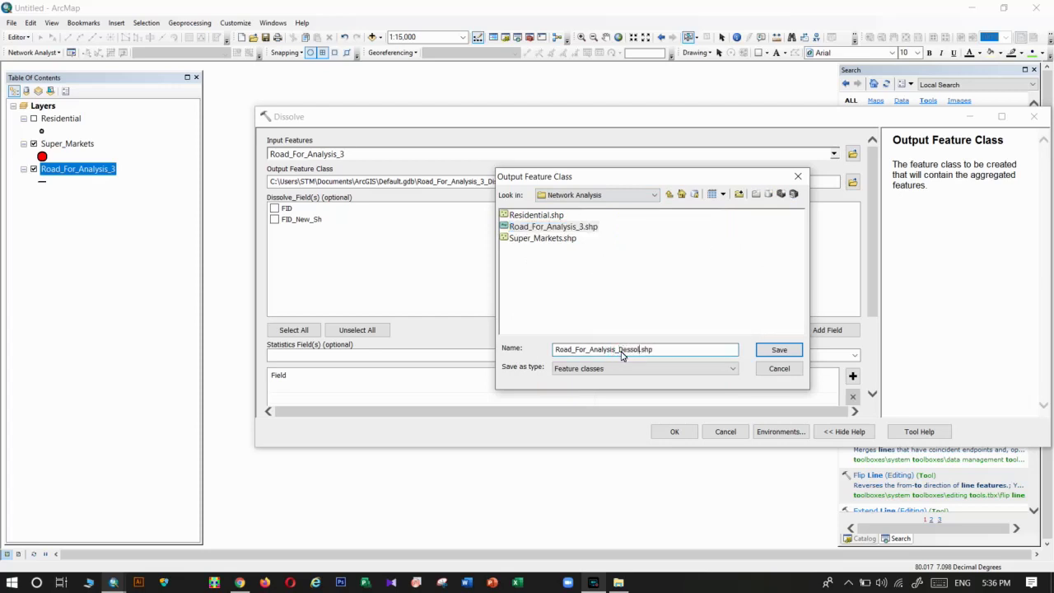
pyautogui.write('Dessolve')
pyautogui.click(767, 350)
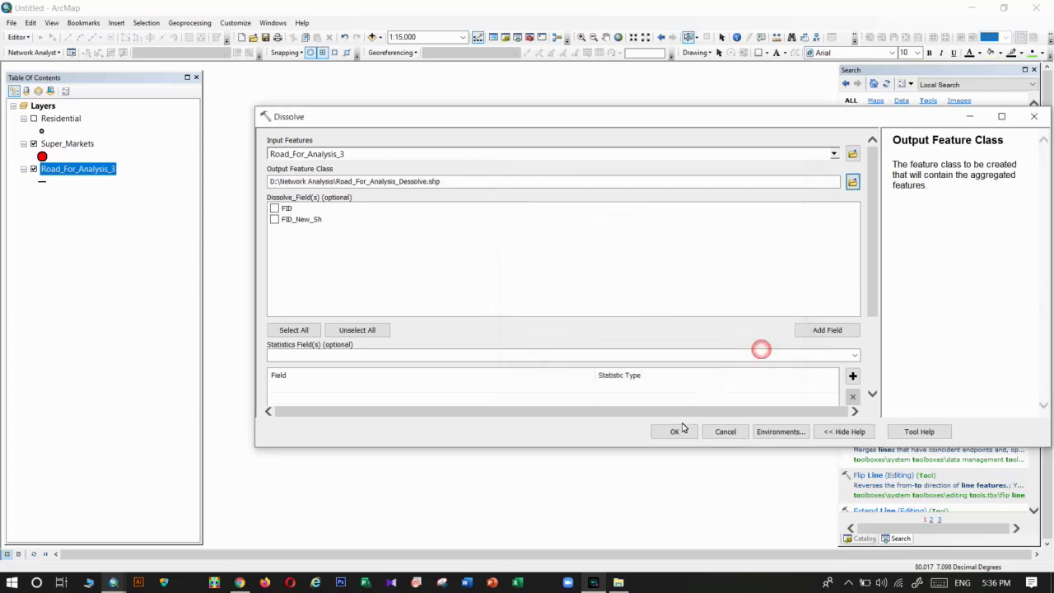
pyautogui.click(674, 431)
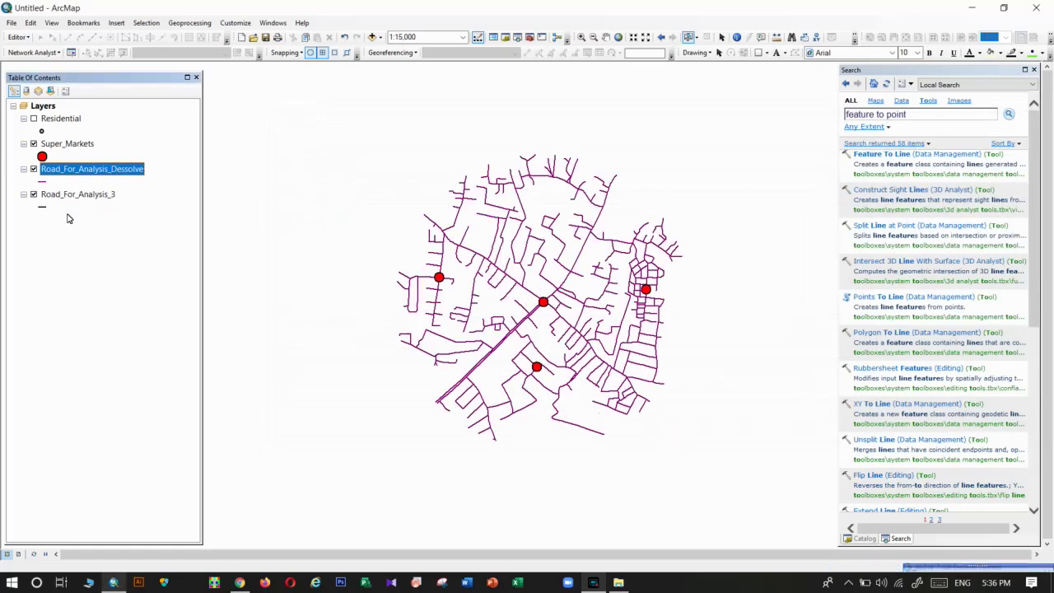
# Step: Hide the Road_For_Analysis_3 layer and select a road in the dissolved layer to check how far it extends
pyautogui.click(34, 194)
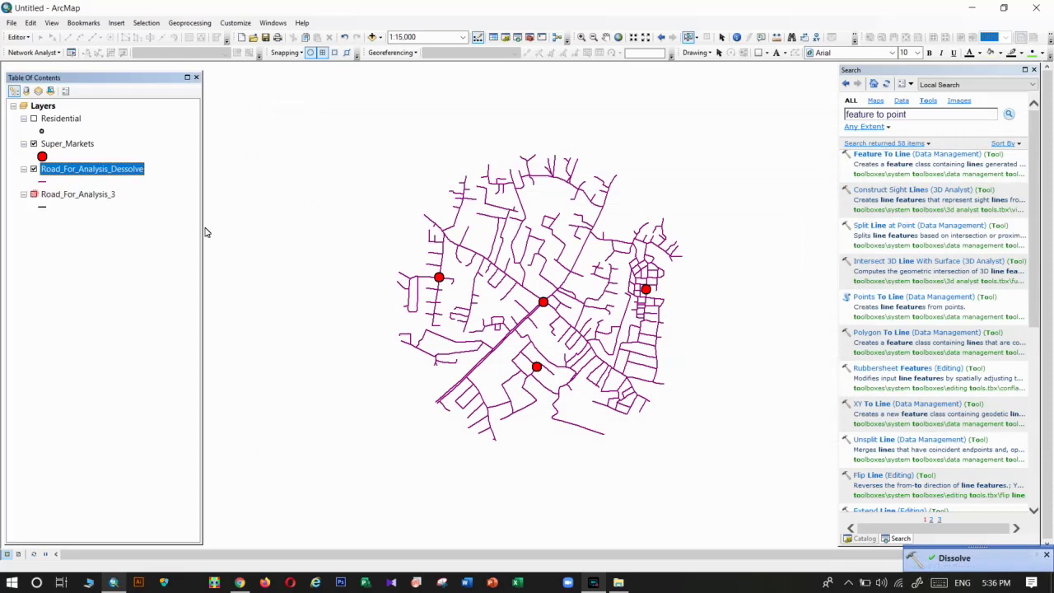
pyautogui.click(468, 257)
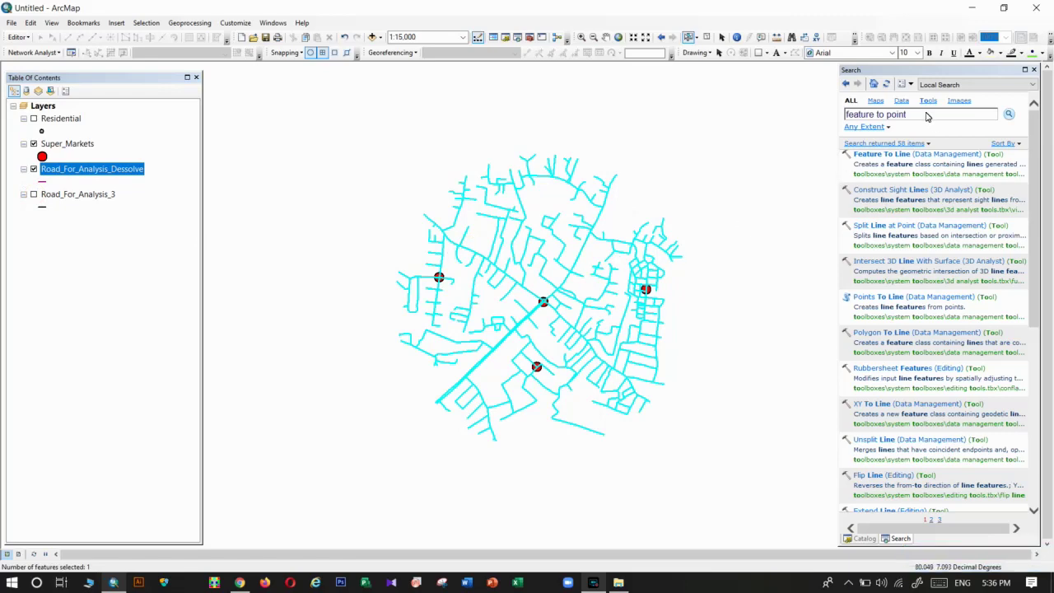
# Step: Search for "feature to line" and open the Feature To Line data management tool
pyautogui.moveTo(907, 116); pyautogui.dragTo(887, 117)
pyautogui.press('BackSpace')
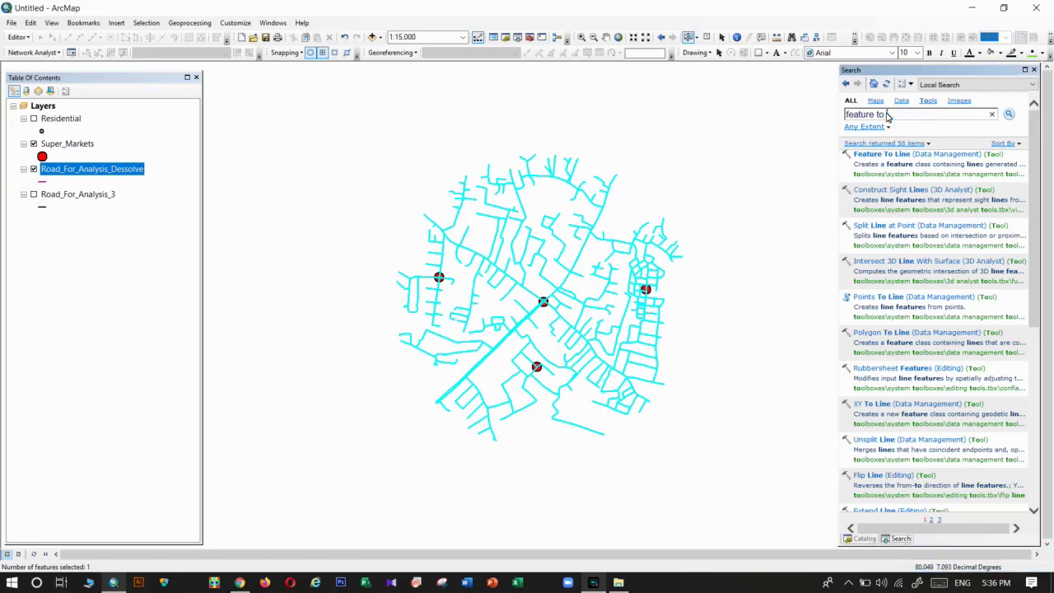
pyautogui.scroll(2, 627, 330)
pyautogui.scroll(1, 628, 329)
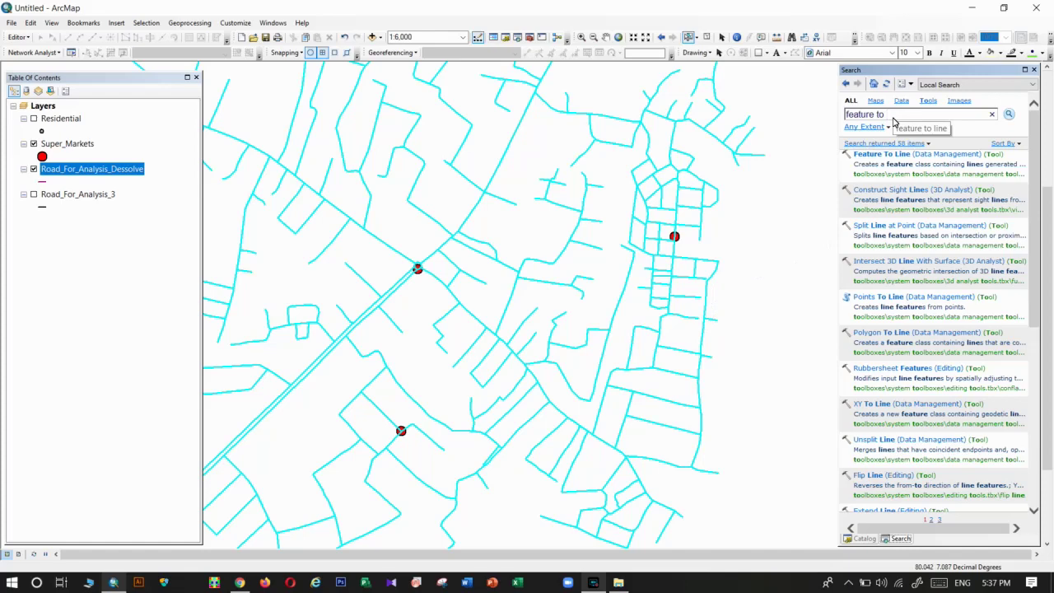
pyautogui.write('line')
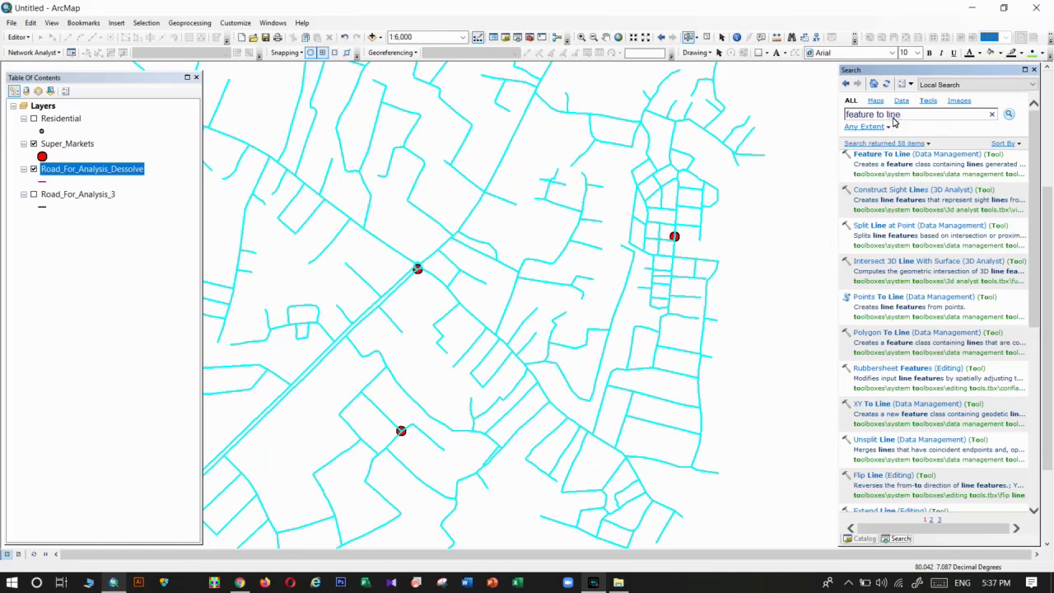
pyautogui.click(893, 154)
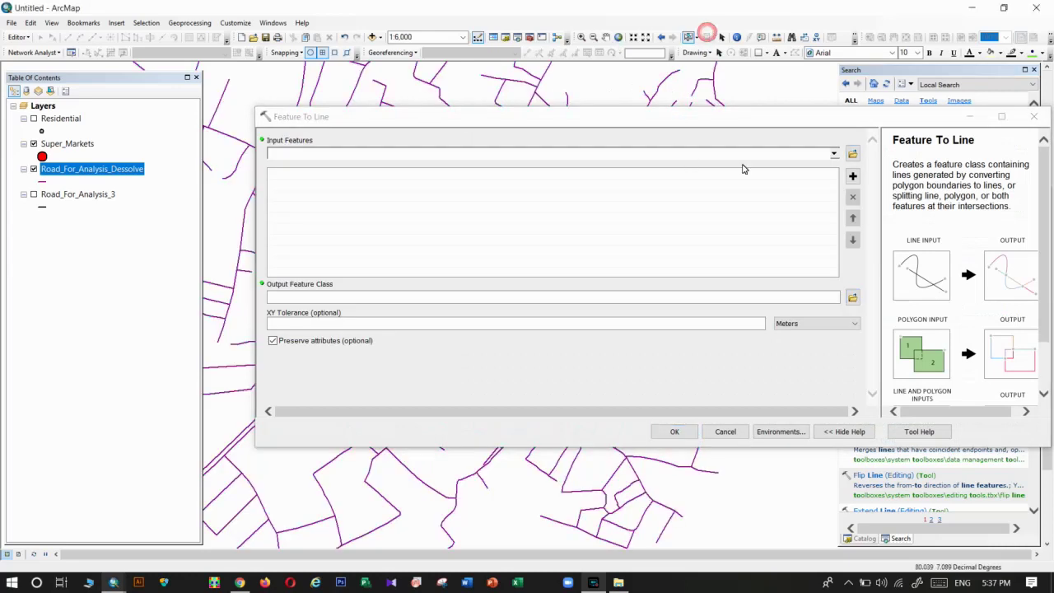
# Step: Run Feature To Line on Road_For_Analysis_Dessolve, saving the output as Fea_Line_Rd_For_Ana in the Network Analysis folder
pyautogui.click(834, 154)
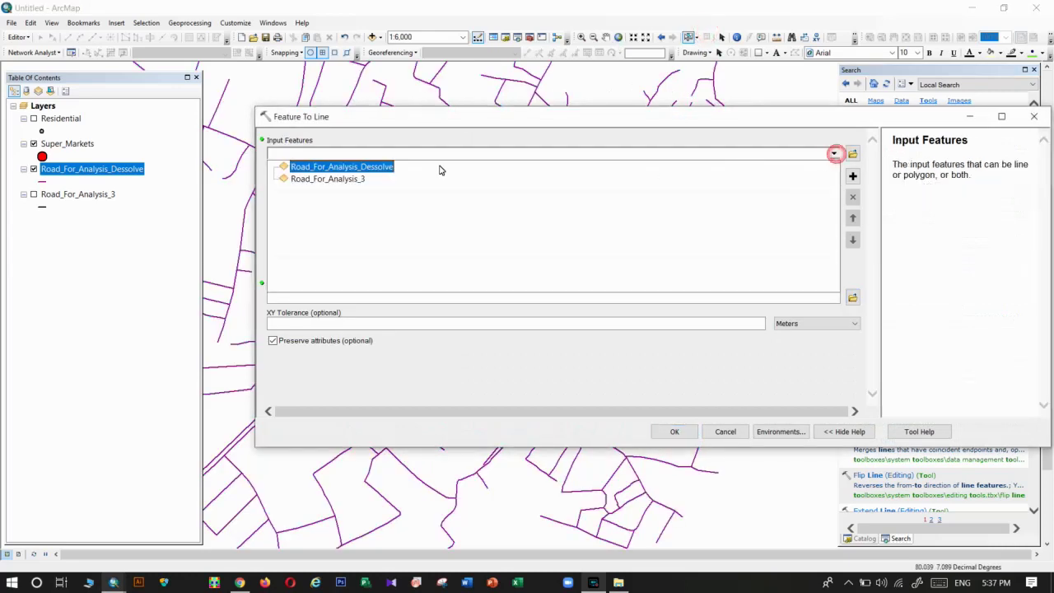
pyautogui.click(373, 167)
pyautogui.click(853, 299)
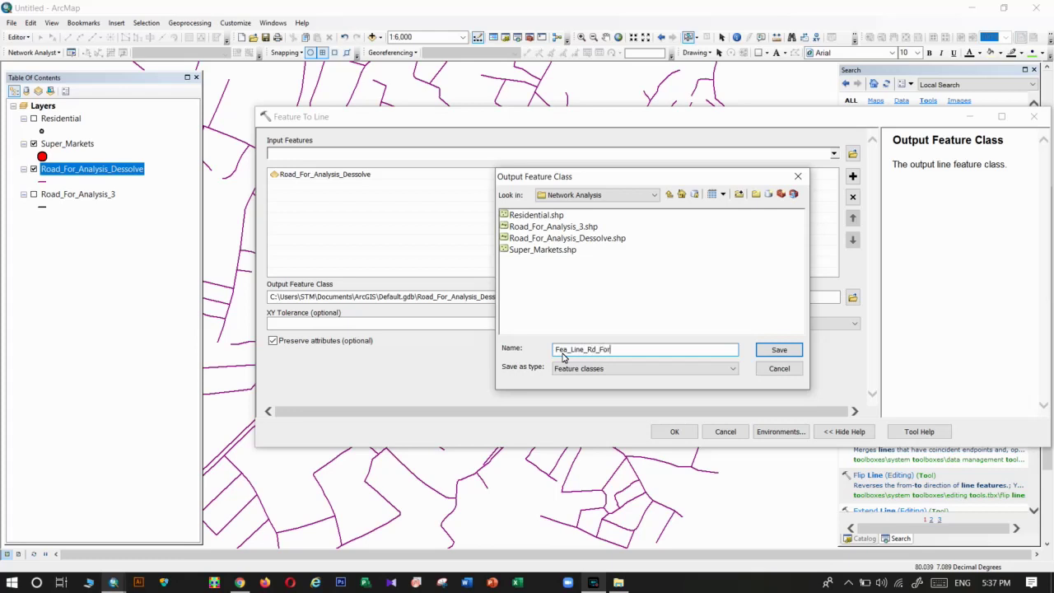
pyautogui.click(779, 349)
pyautogui.click(686, 430)
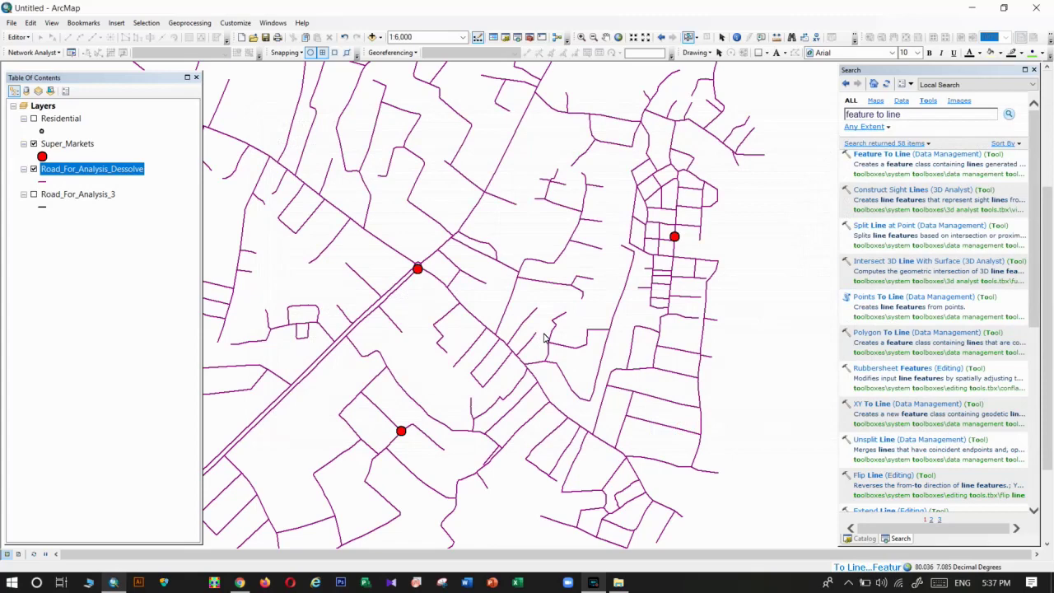
# Step: Hide the Road_For_Analysis_Dessolve layer, check how Fea_Line_Rd_For_Ana is split by selecting road segments one by one, and clear the selection
pyautogui.click(34, 195)
pyautogui.click(552, 262)
pyautogui.click(577, 235)
pyautogui.click(579, 223)
pyautogui.click(584, 204)
pyautogui.click(569, 207)
pyautogui.click(512, 289)
pyautogui.click(468, 311)
pyautogui.moveTo(378, 281); pyautogui.dragTo(687, 451)
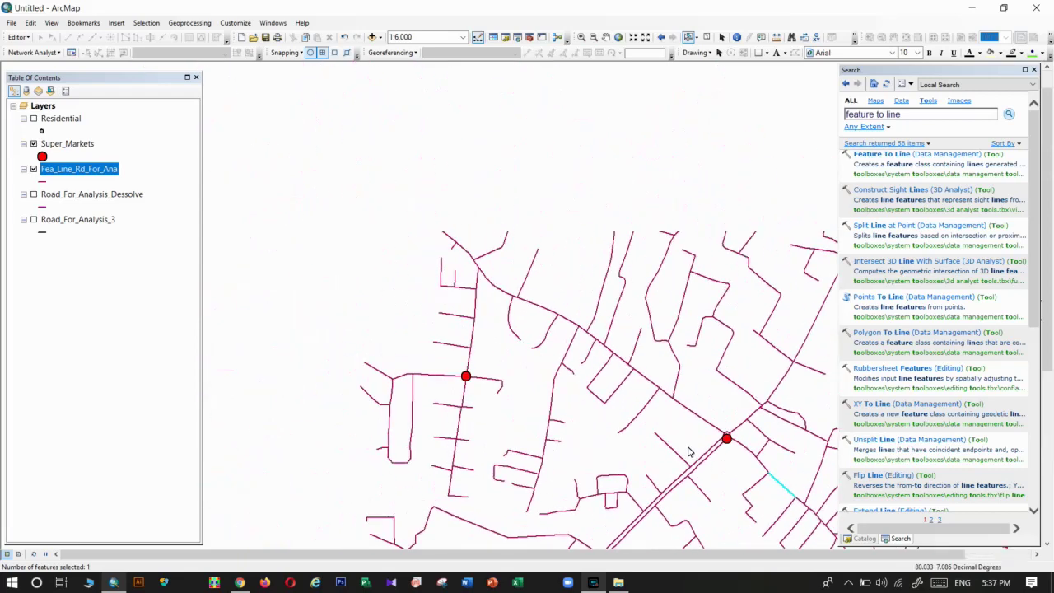
pyautogui.click(599, 298)
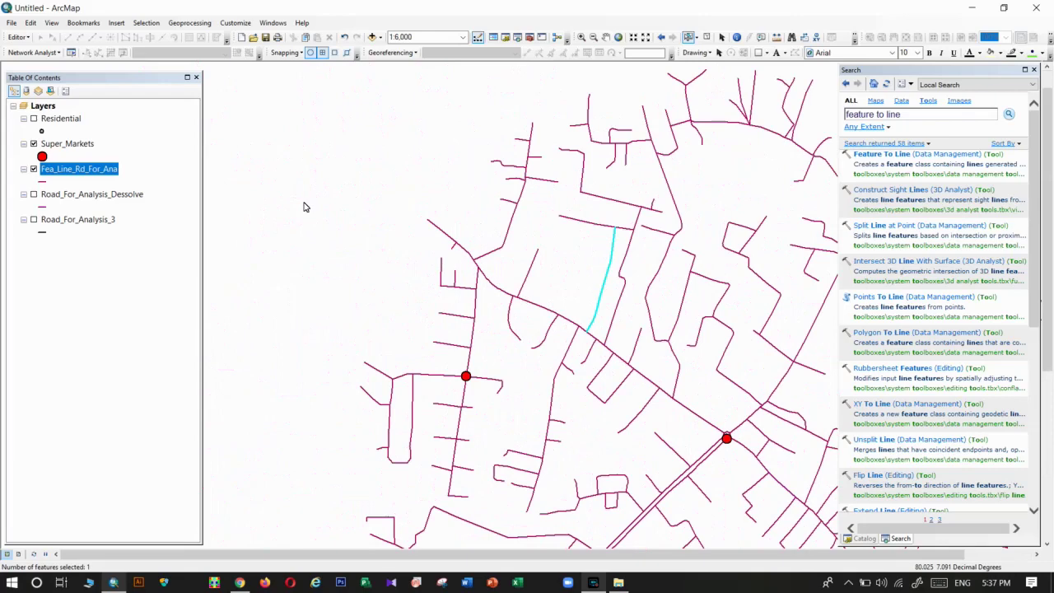
pyautogui.click(707, 37)
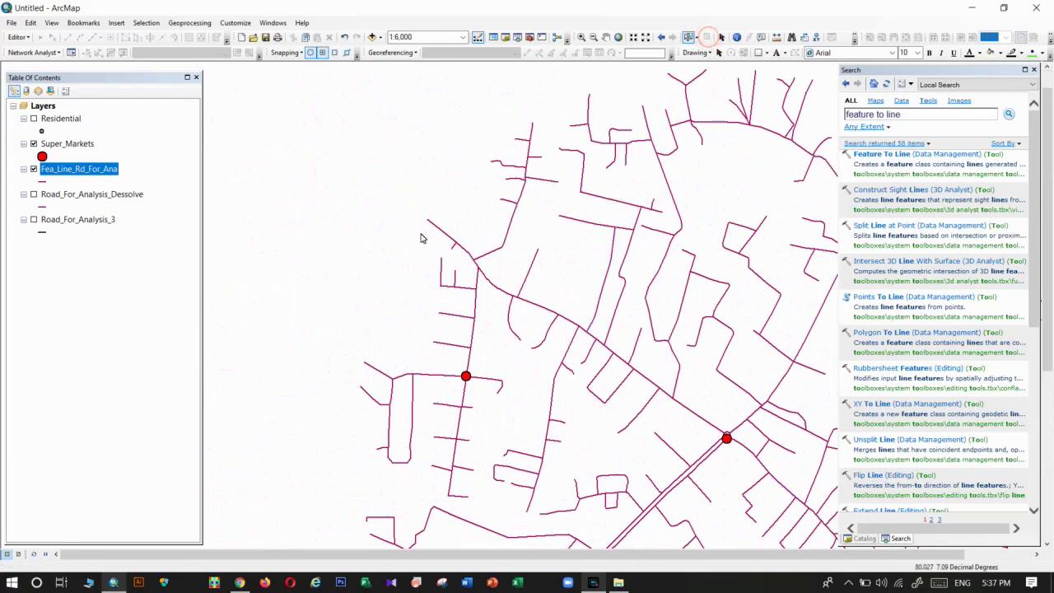
# Step: Open the attribute table of the Fea_Line_Rd_For_Ana layer and start a new field named Length
pyautogui.scroll(2, 356, 253)
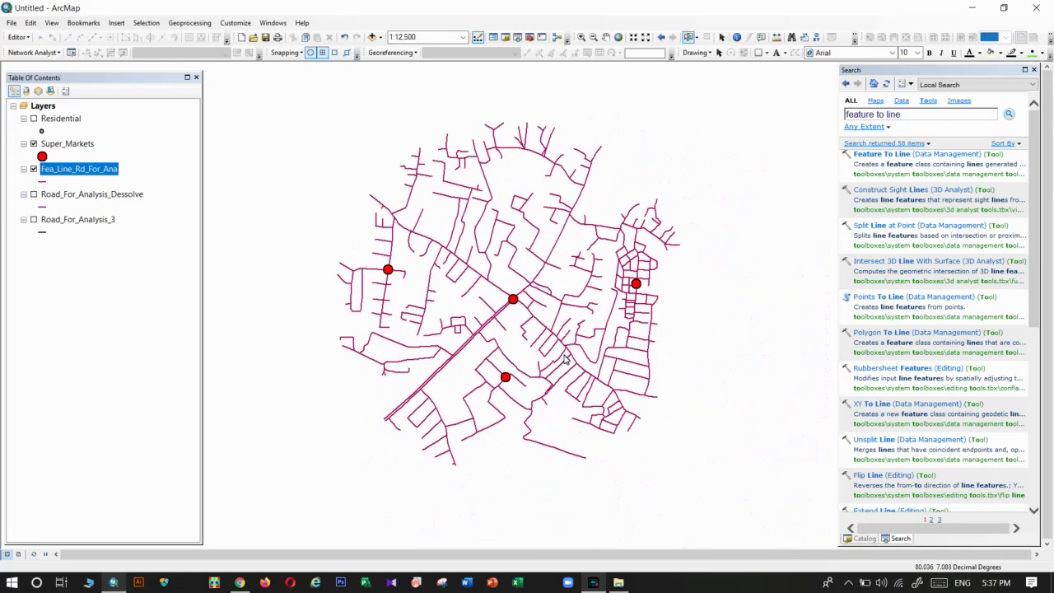
pyautogui.rightClick(78, 169)
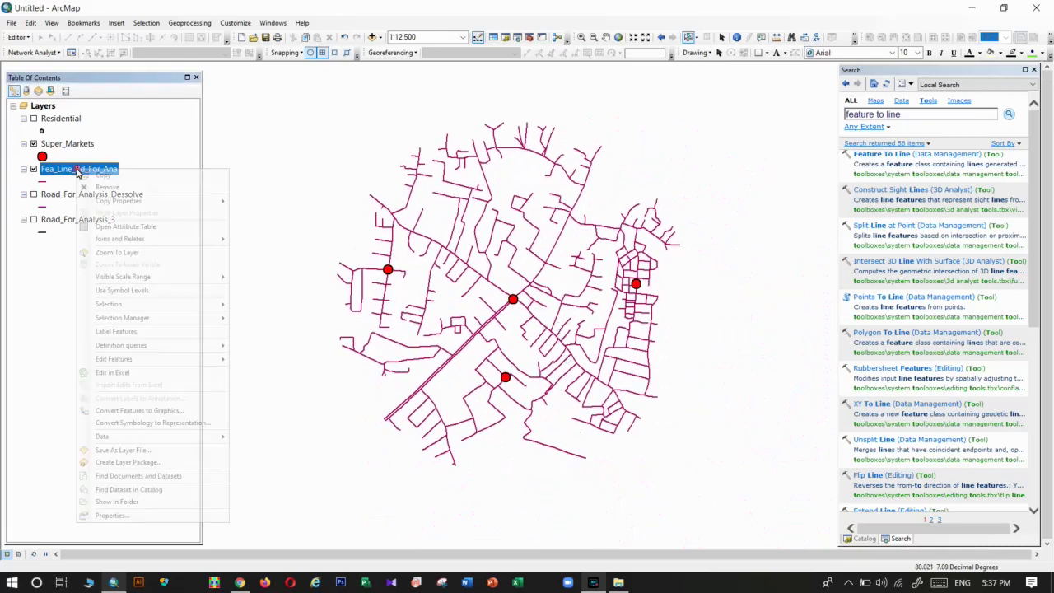
pyautogui.click(92, 226)
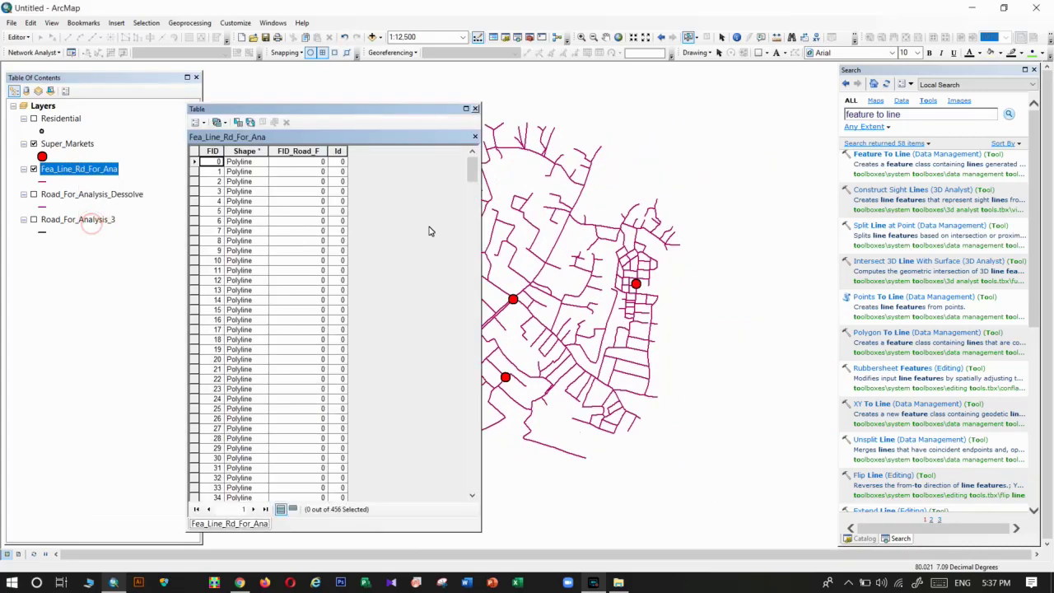
pyautogui.click(198, 122)
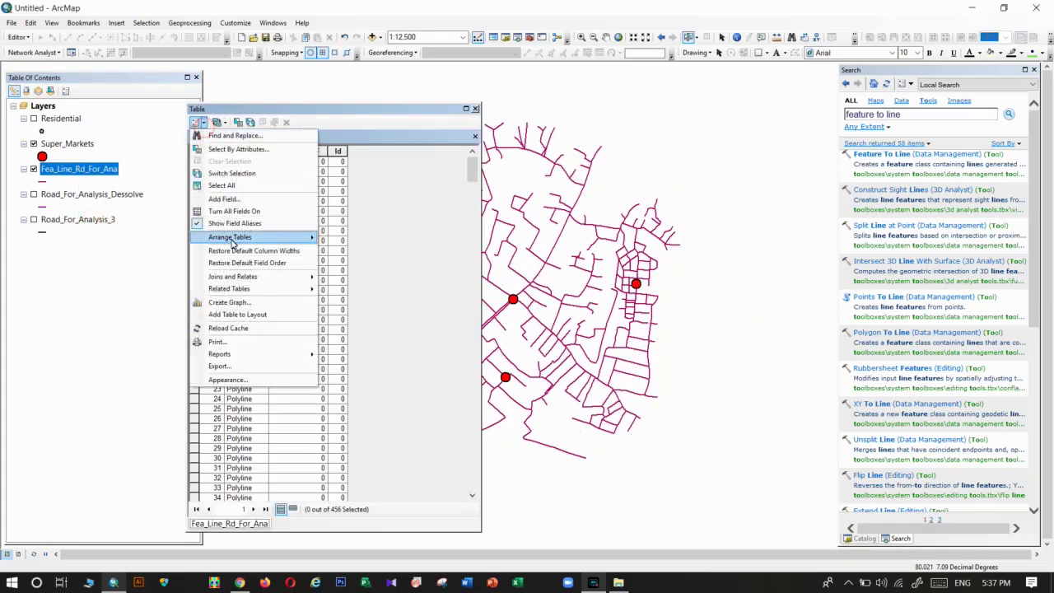
pyautogui.click(234, 202)
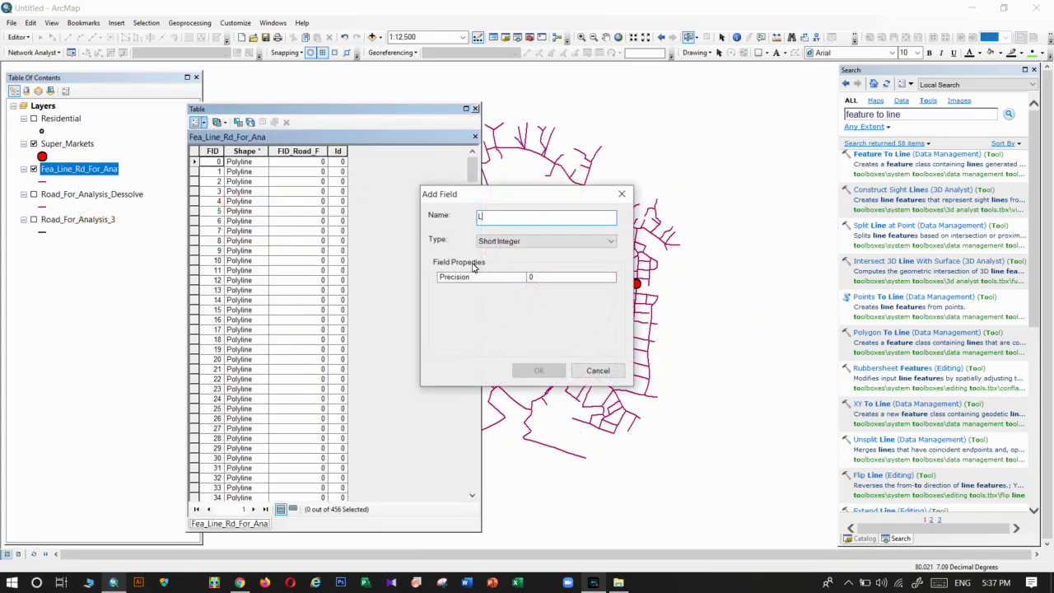
pyautogui.write('Length')
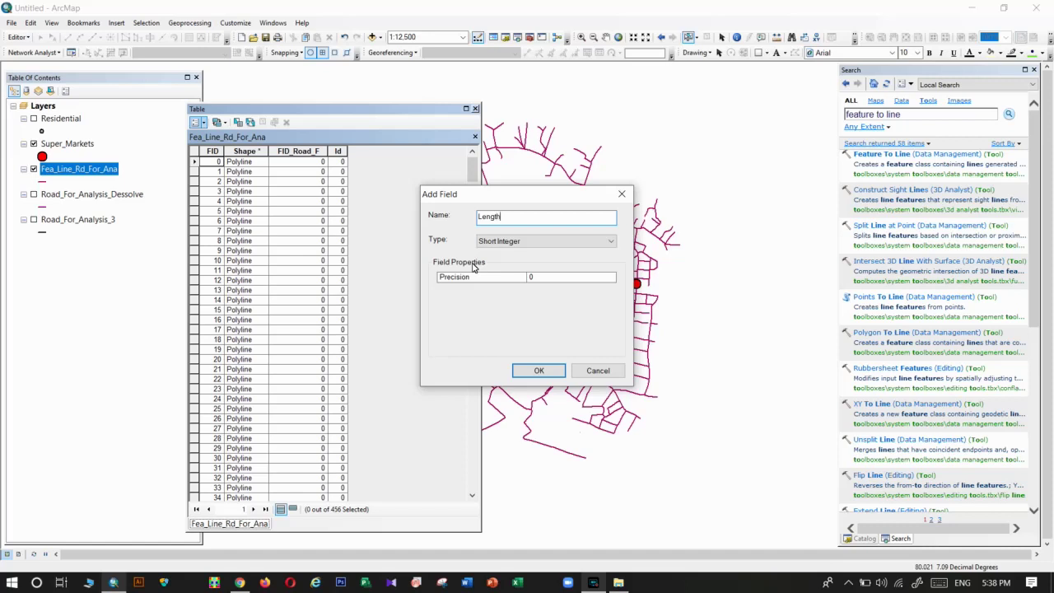
pyautogui.doubleClick(489, 217)
pyautogui.click(489, 217)
pyautogui.doubleClick(506, 217)
pyautogui.click(512, 219)
pyautogui.doubleClick(512, 219)
pyautogui.click(485, 218)
# Step: Set the new Length field's type to Float and add it to the table
pyautogui.click(504, 240)
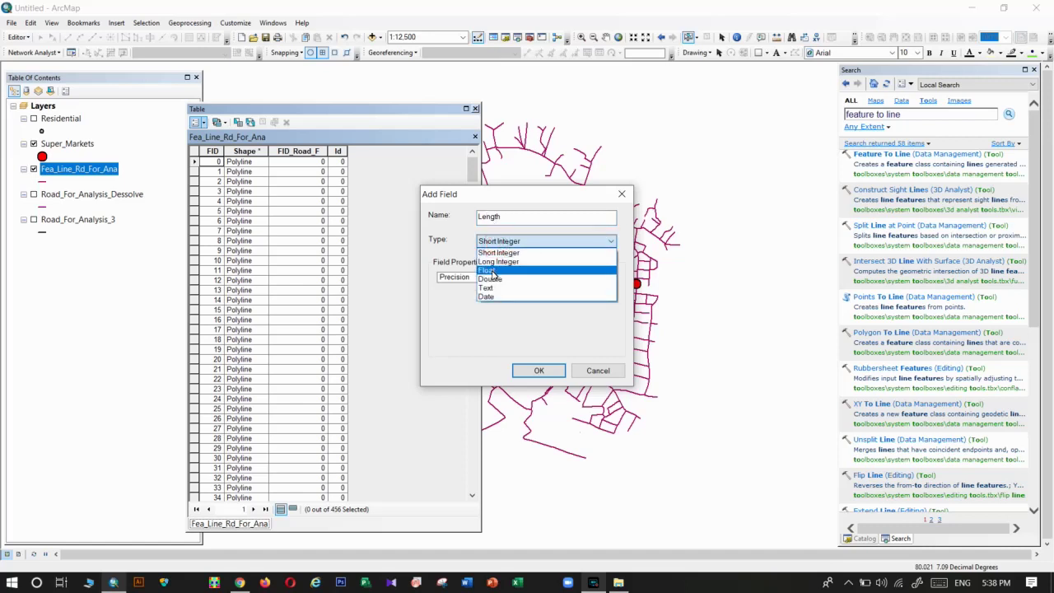
pyautogui.click(490, 272)
pyautogui.click(557, 373)
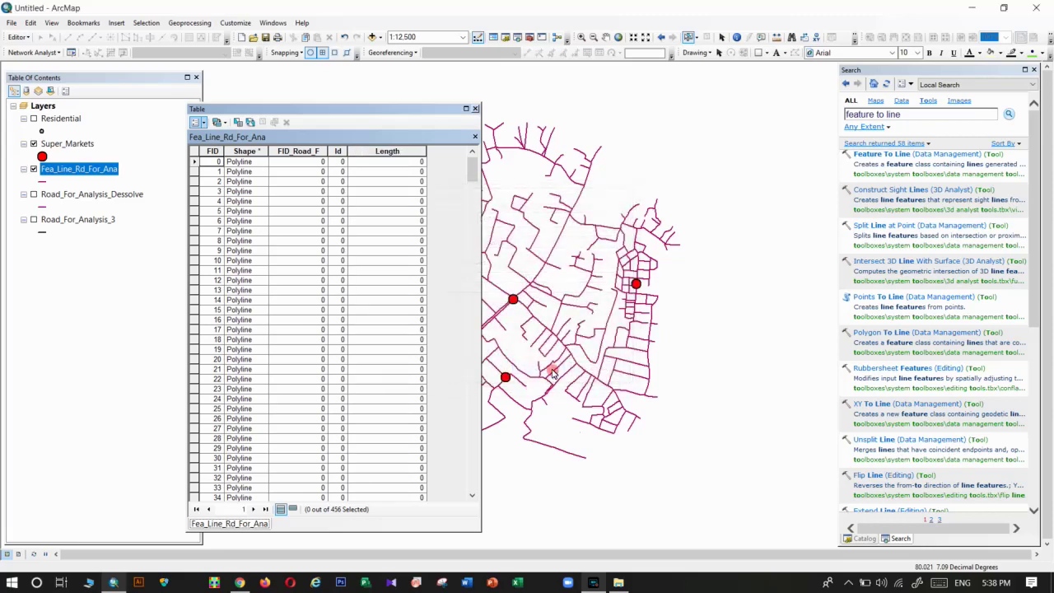
# Step: Calculate the Length field of Fea_Line_Rd_For_Ana from the line geometry in meters, using the data frame's coordinate system
pyautogui.rightClick(402, 155)
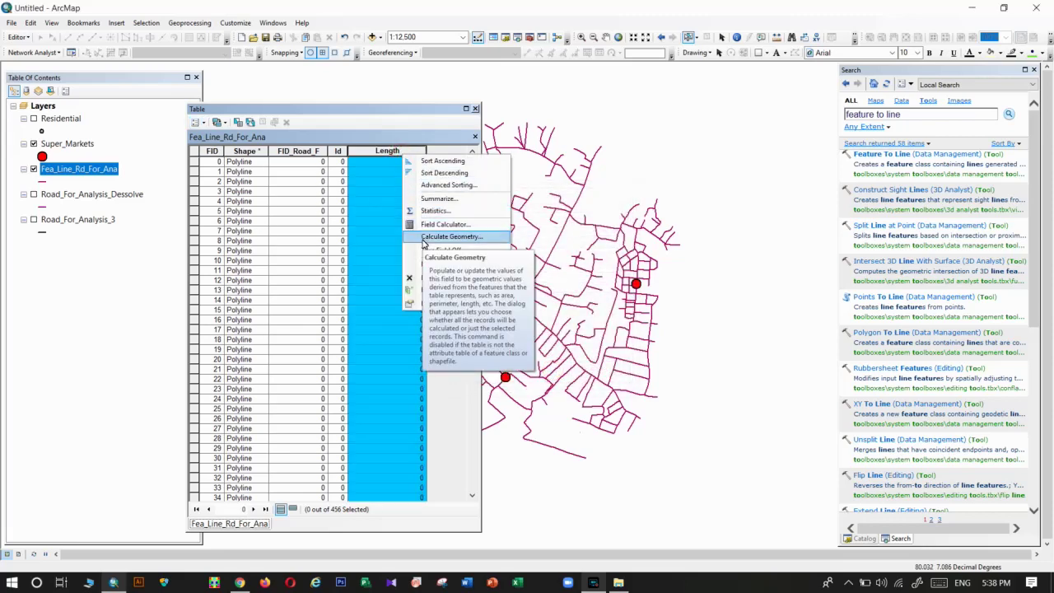
pyautogui.click(424, 238)
pyautogui.click(510, 325)
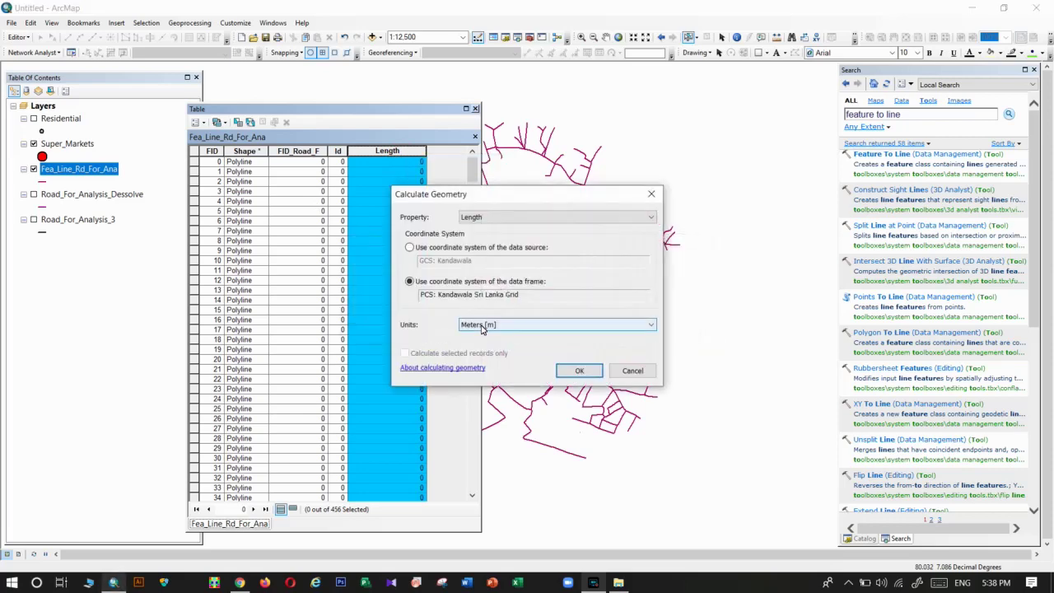
pyautogui.click(570, 371)
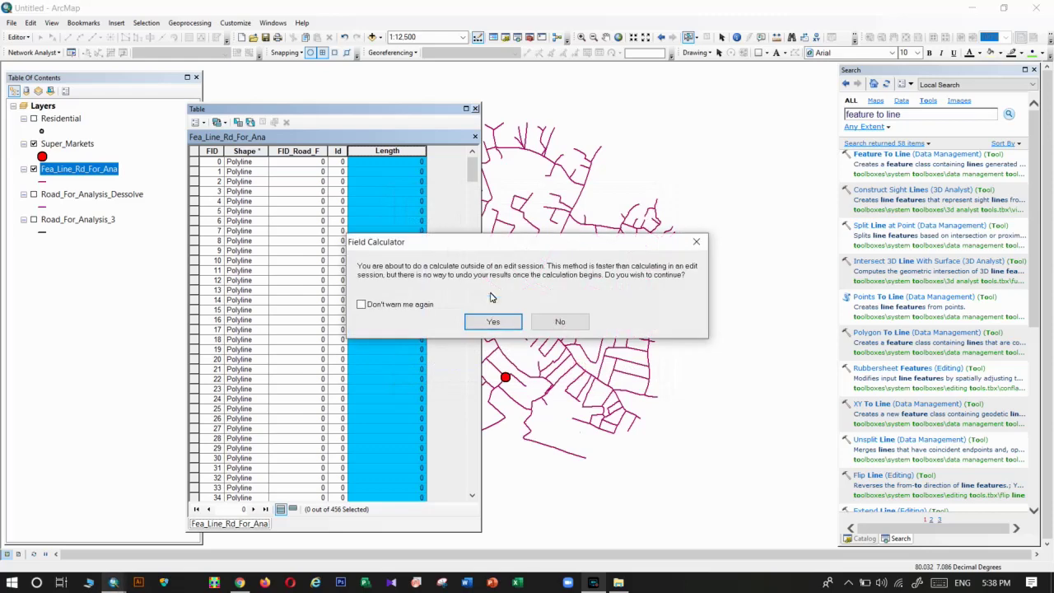
pyautogui.click(496, 321)
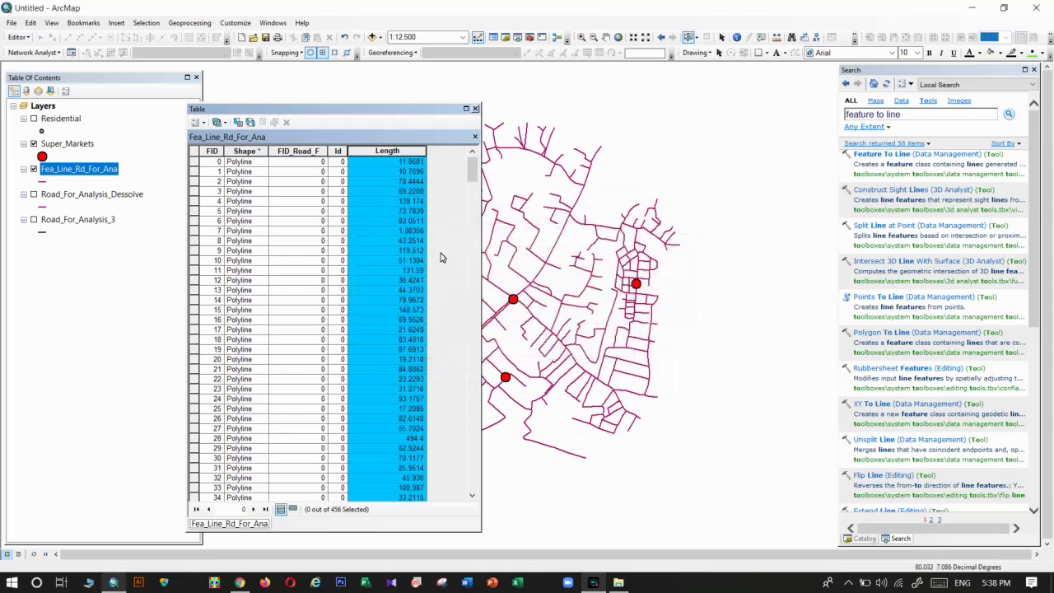
pyautogui.click(198, 122)
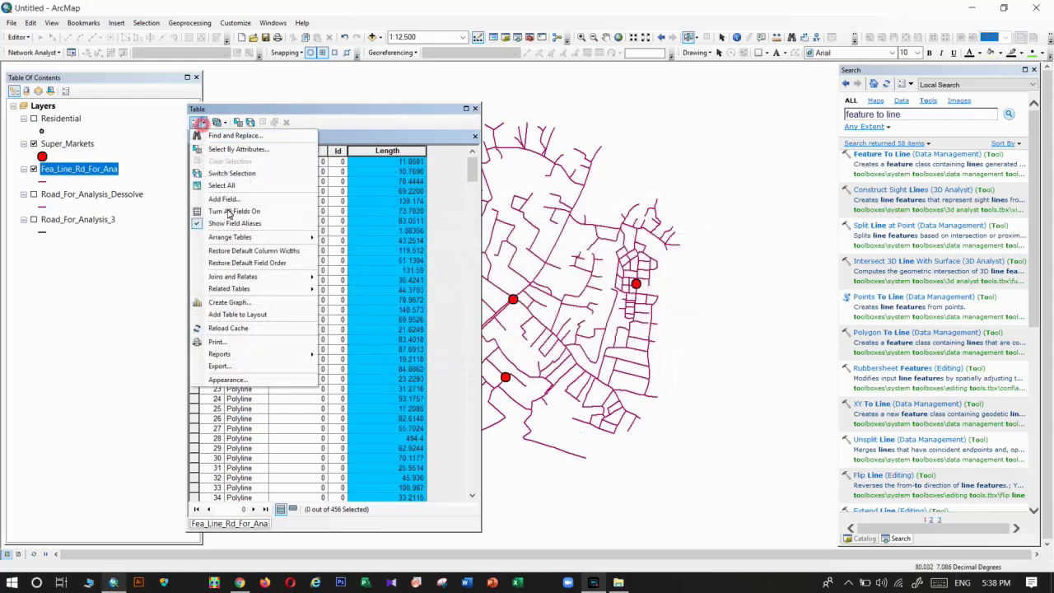
pyautogui.click(226, 199)
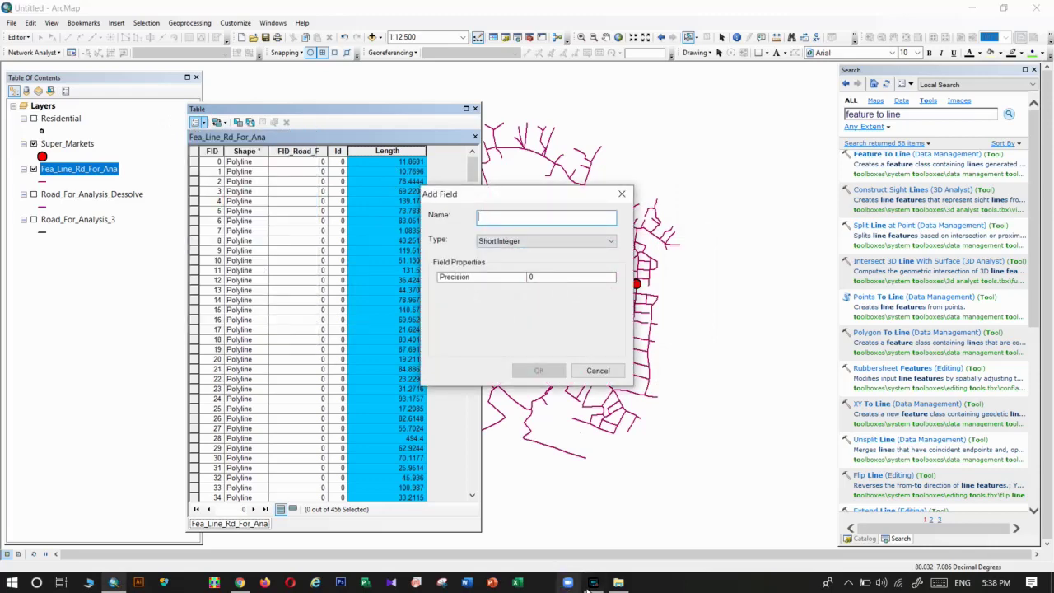
pyautogui.click(623, 193)
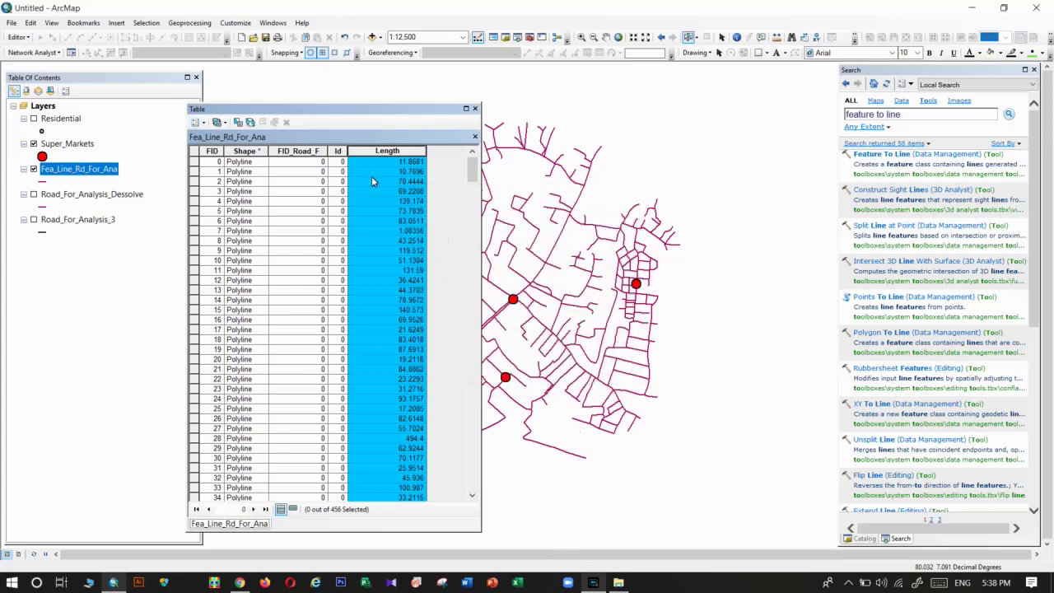
pyautogui.click(592, 582)
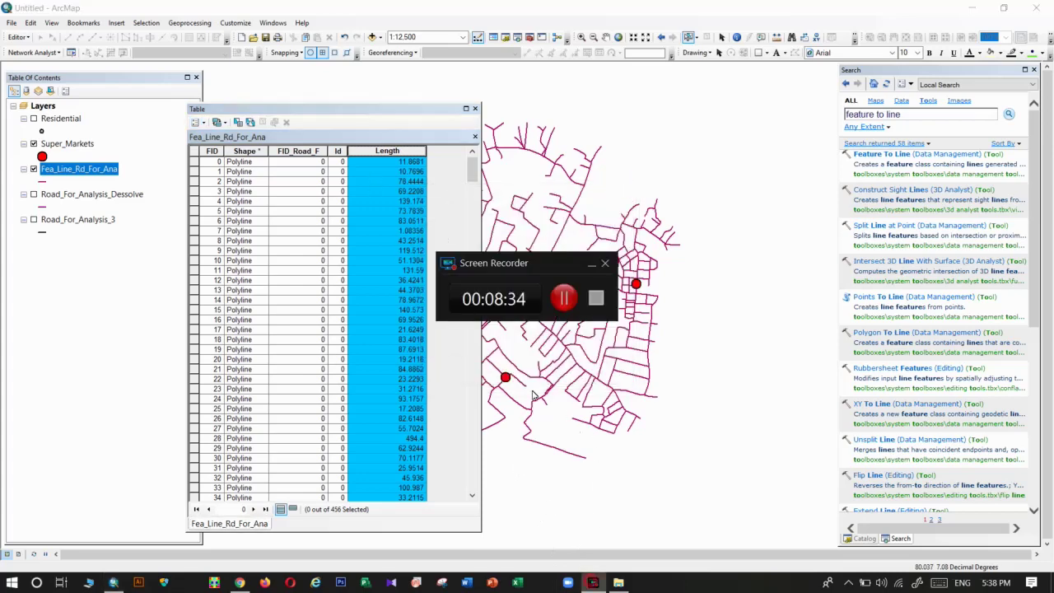
pyautogui.click(563, 298)
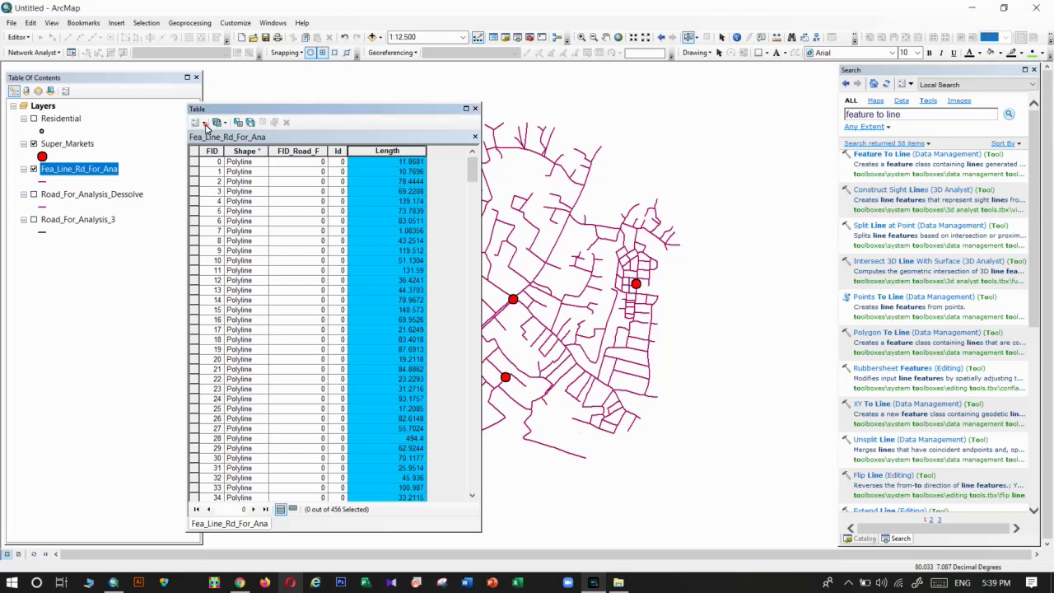
# Step: Add a Float field named Minutes to the Fea_Line_Rd_For_Ana table and widen the table window to fit the column
pyautogui.click(198, 122)
pyautogui.click(218, 201)
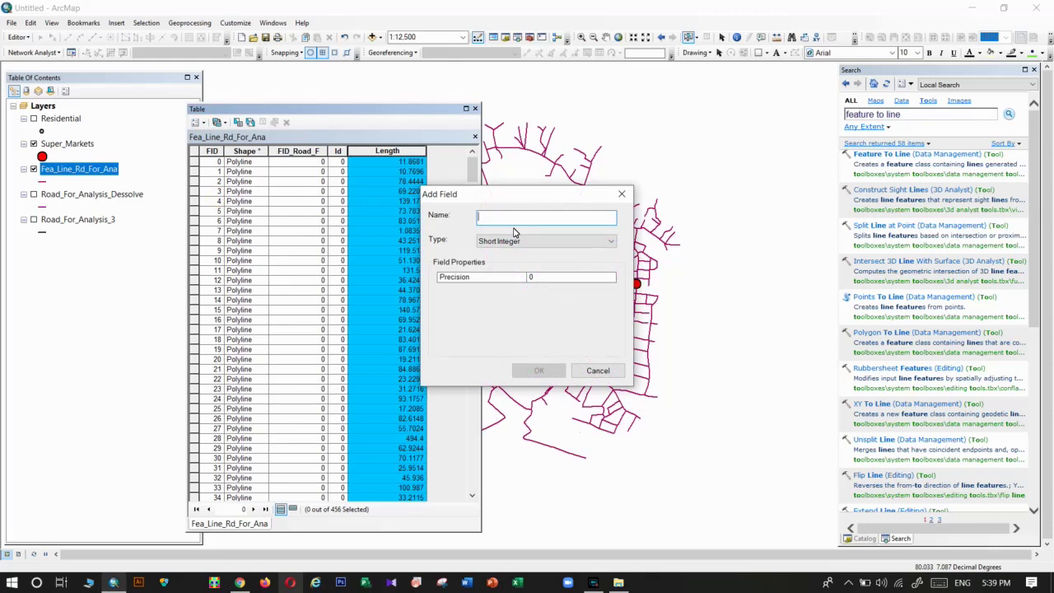
pyautogui.write('inutes')
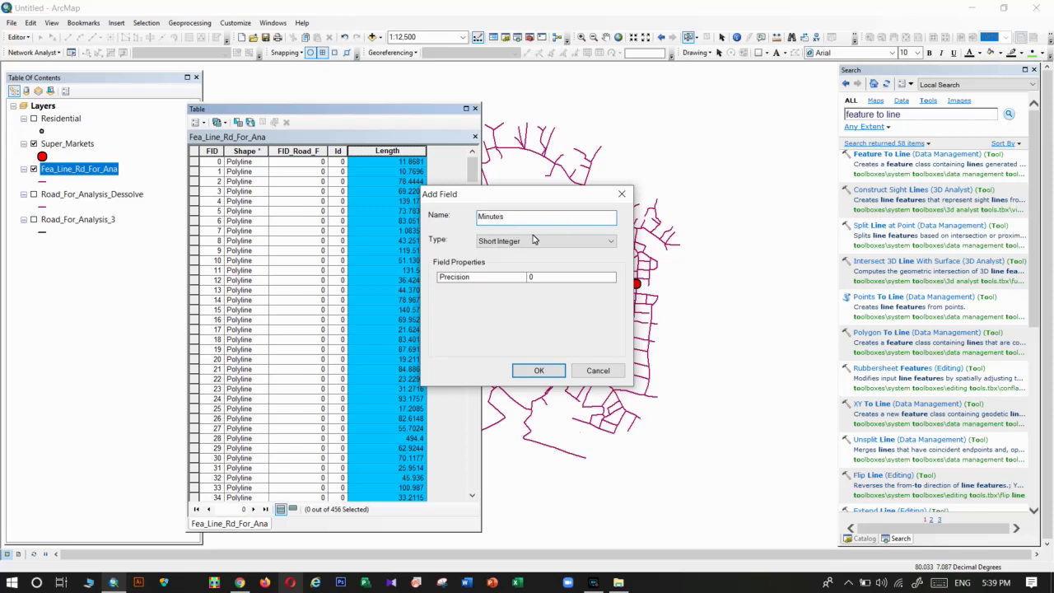
pyautogui.click(500, 241)
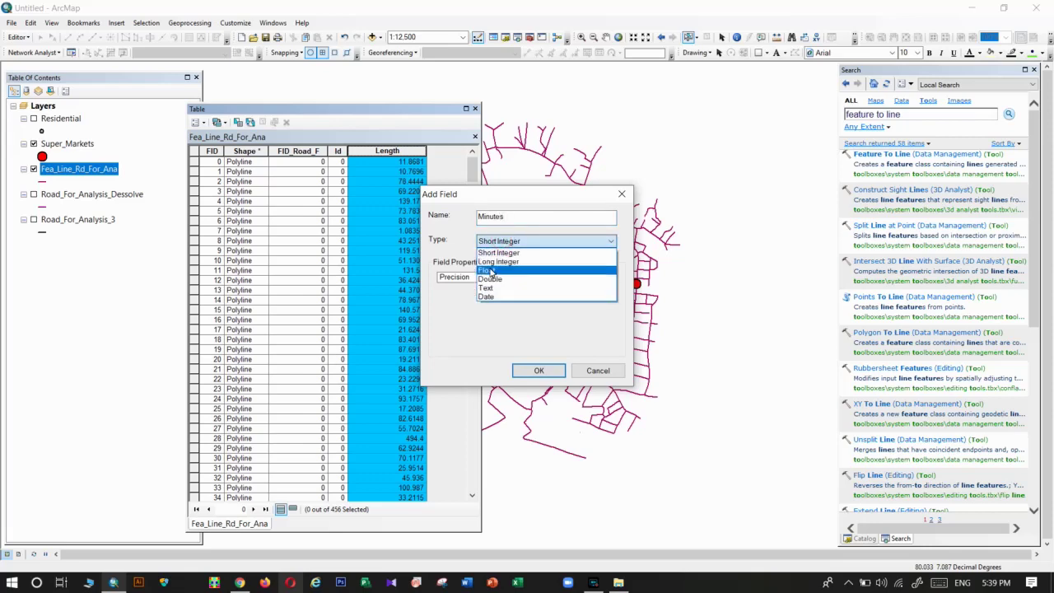
pyautogui.click(498, 270)
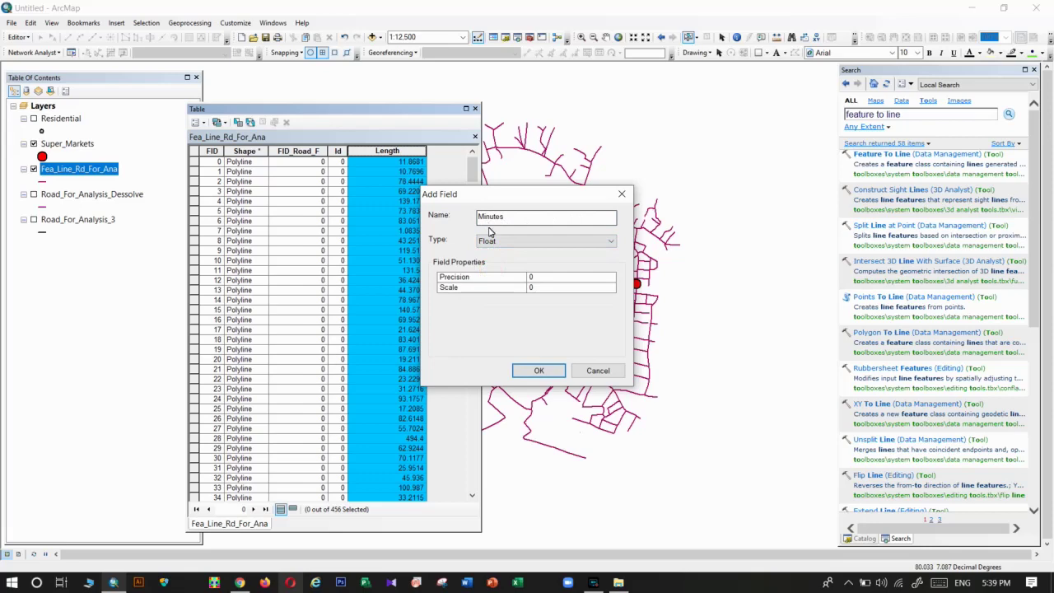
pyautogui.click(538, 369)
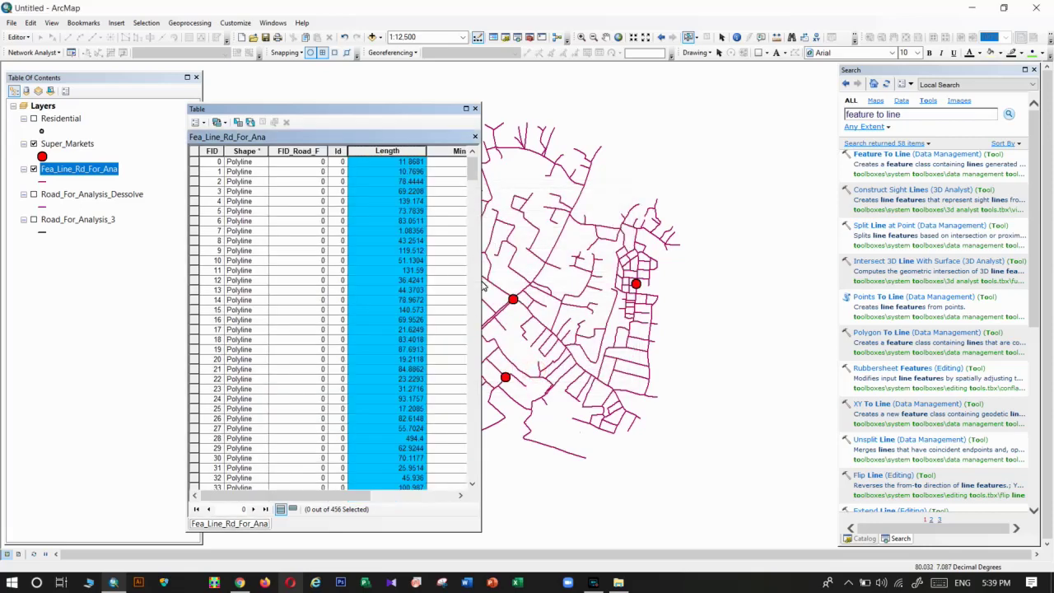
pyautogui.moveTo(483, 285); pyautogui.dragTo(684, 285)
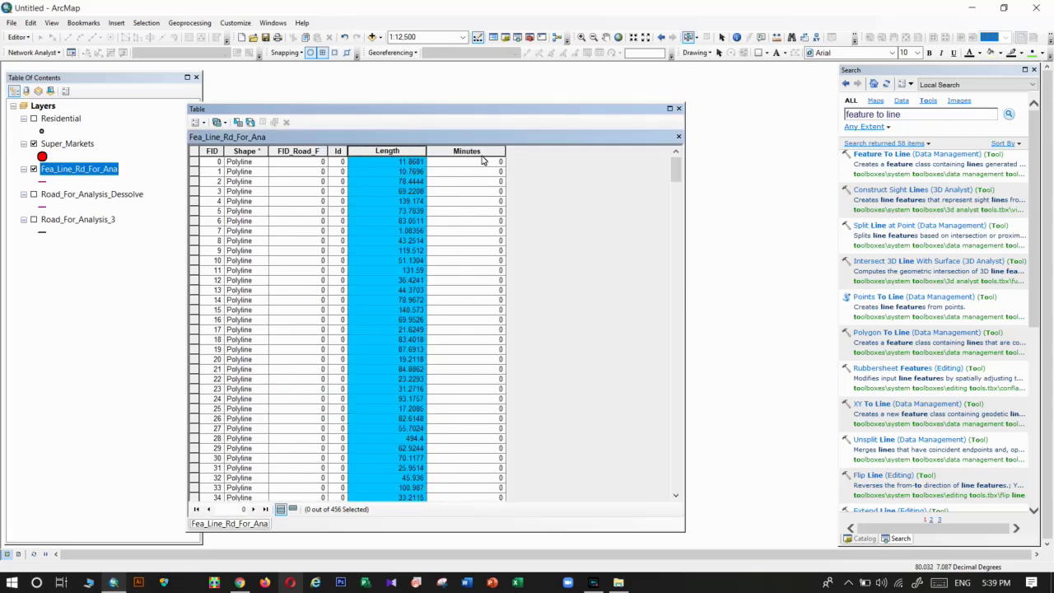
# Step: Select the first road record, close the table, examine it and a neighbouring segment on the map, and clear the selection
pyautogui.click(479, 153)
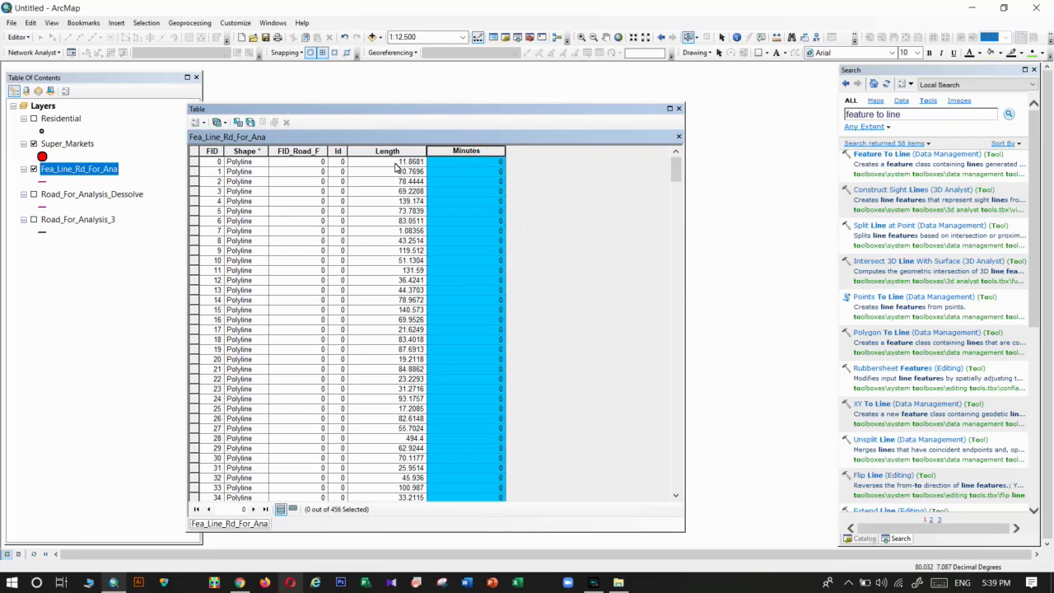
pyautogui.click(195, 162)
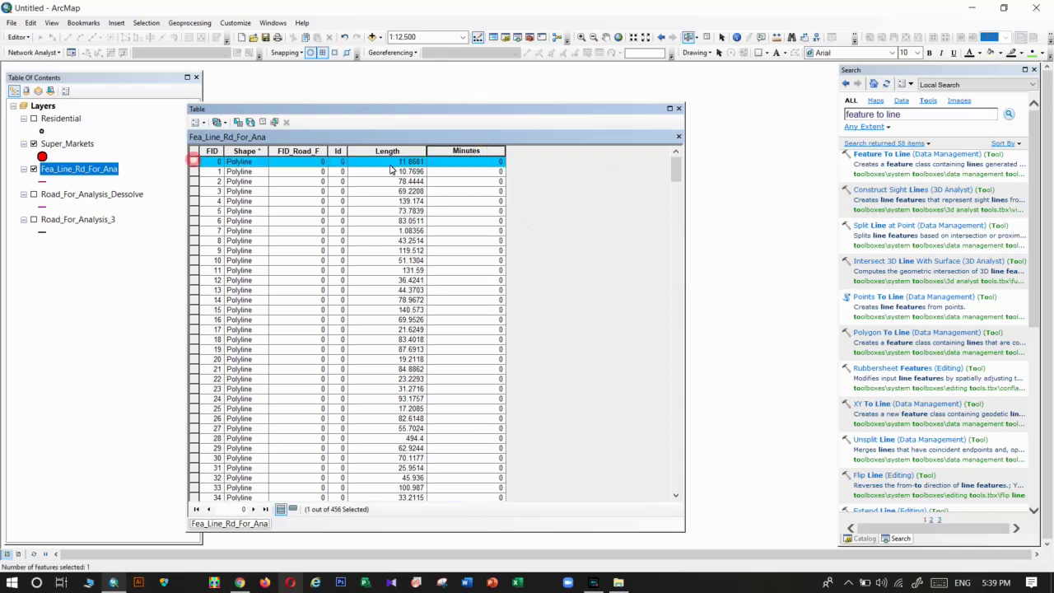
pyautogui.click(678, 109)
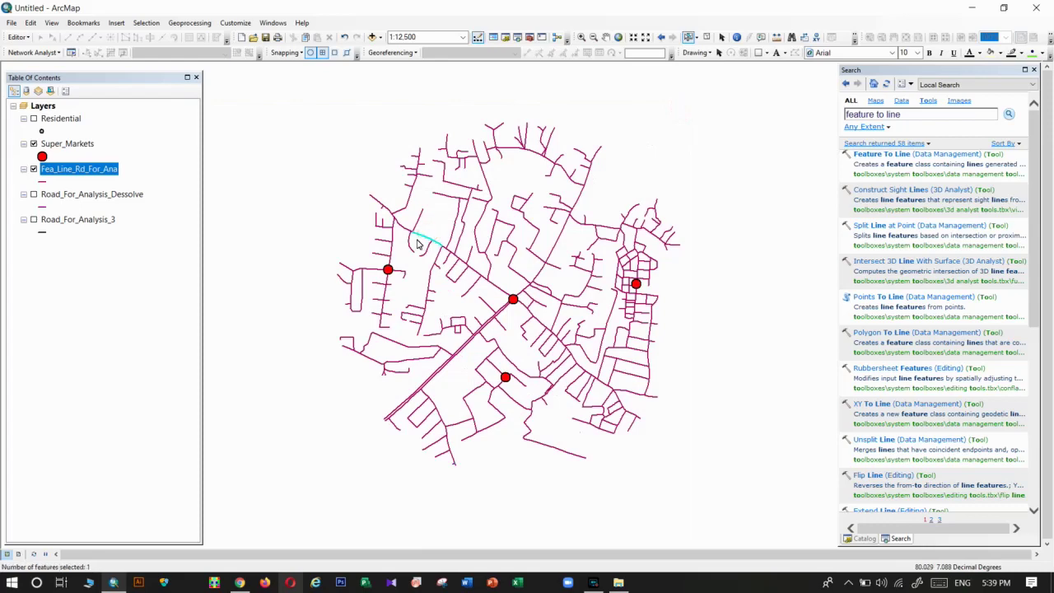
pyautogui.scroll(3, 416, 243)
pyautogui.scroll(1, 416, 243)
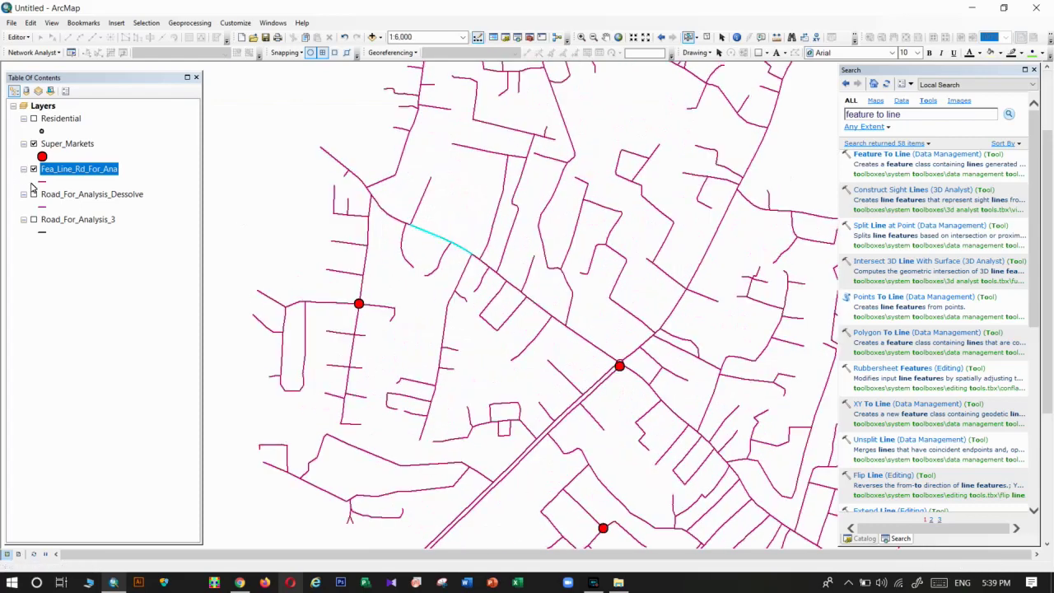
pyautogui.click(380, 219)
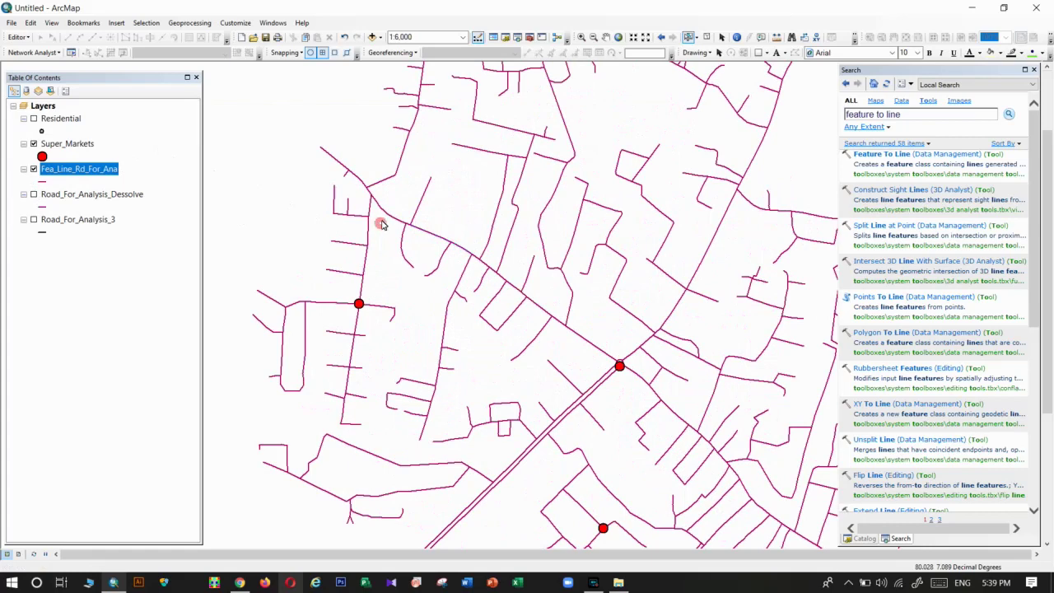
pyautogui.click(385, 213)
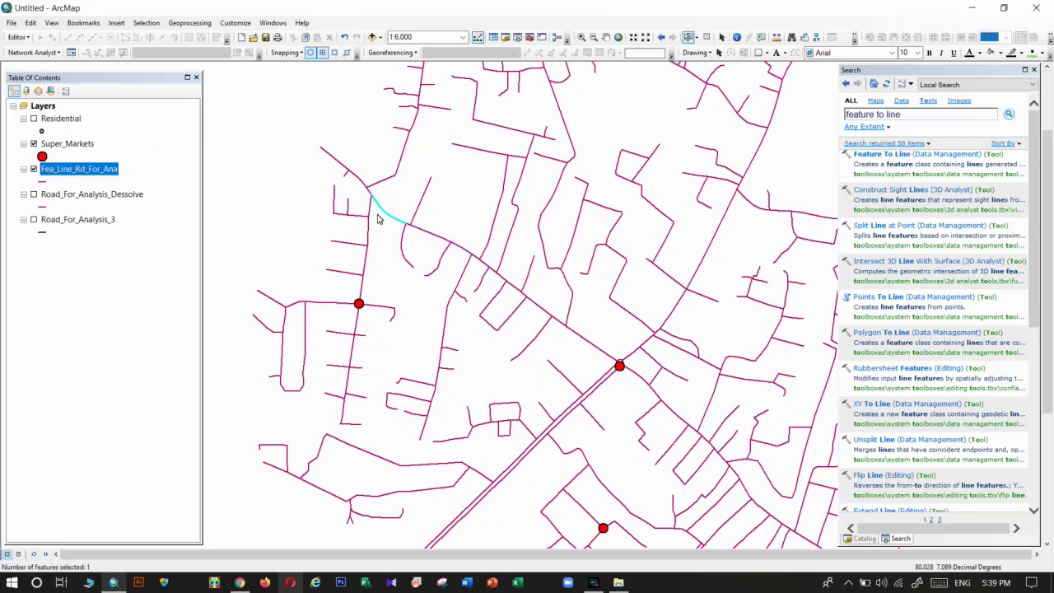
pyautogui.scroll(2, 378, 219)
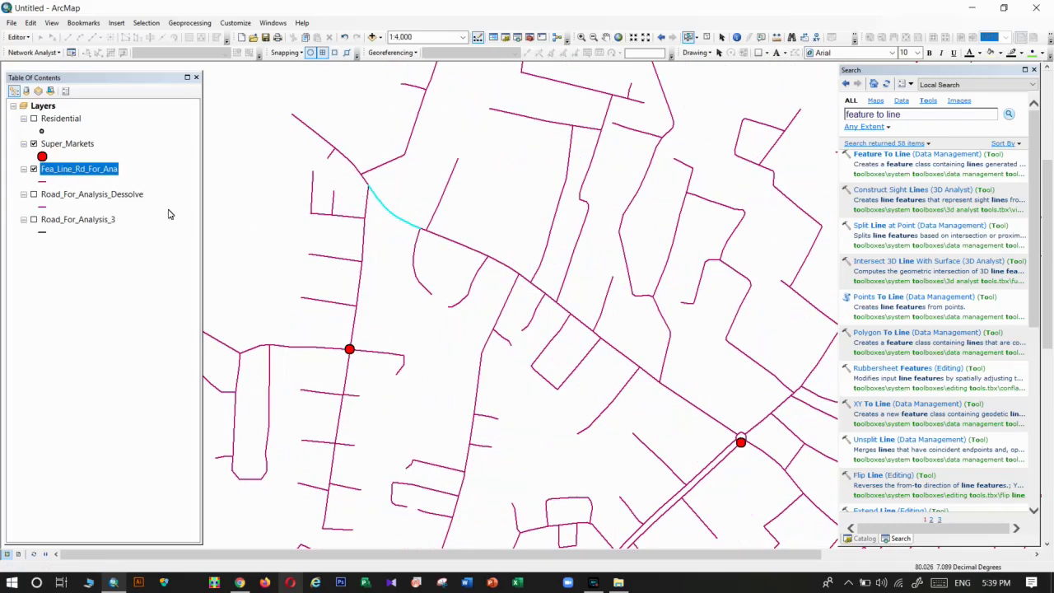
pyautogui.click(705, 37)
# Step: Reopen the Fea_Line_Rd_For_Ana attribute table and calculate the Speed field as 40000 for all records
pyautogui.rightClick(71, 174)
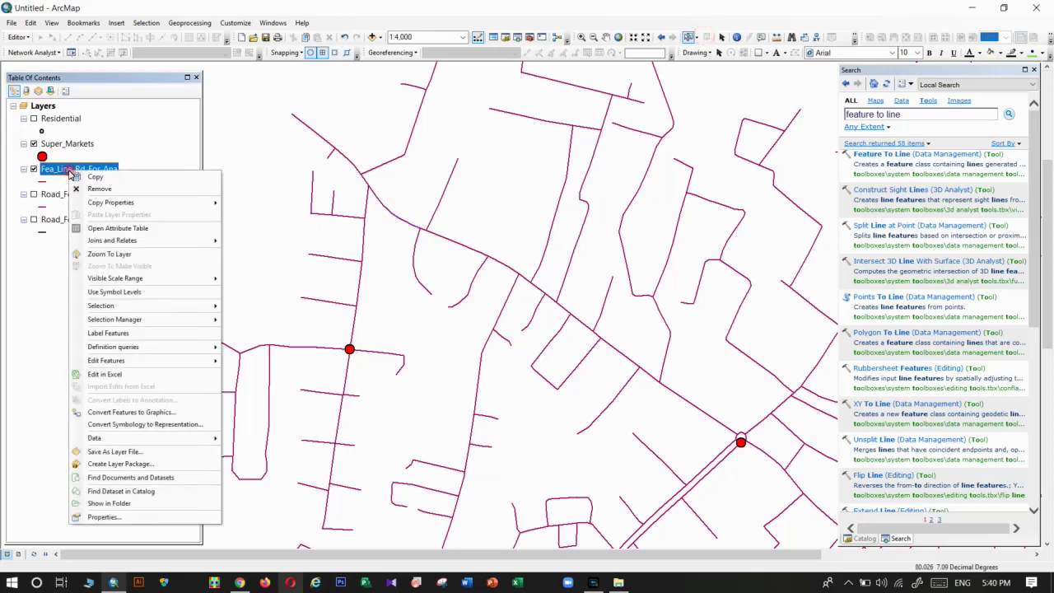
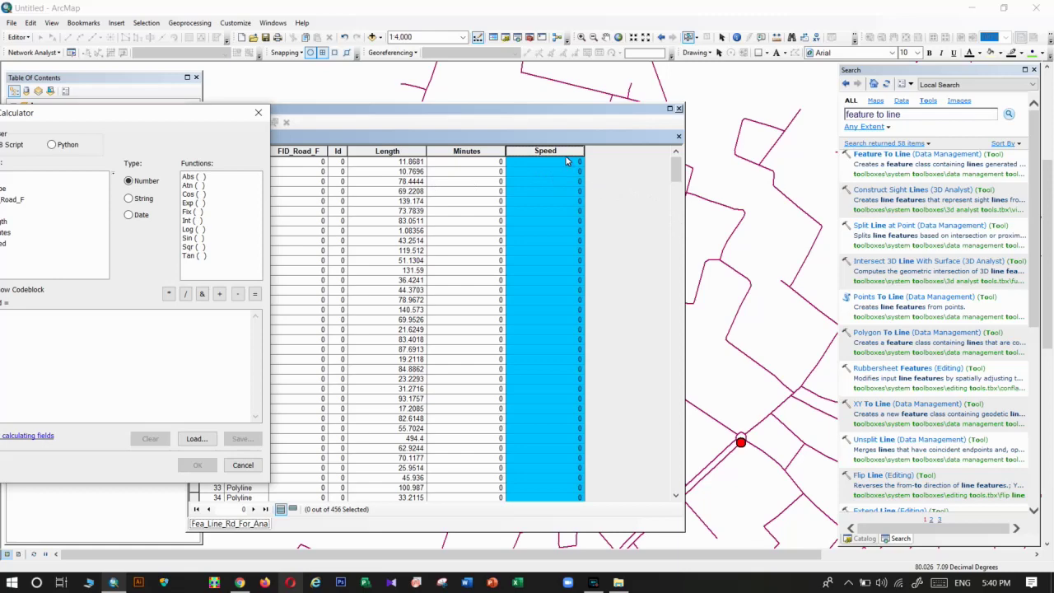
pyautogui.moveTo(175, 113); pyautogui.dragTo(346, 137)
pyautogui.click(197, 362)
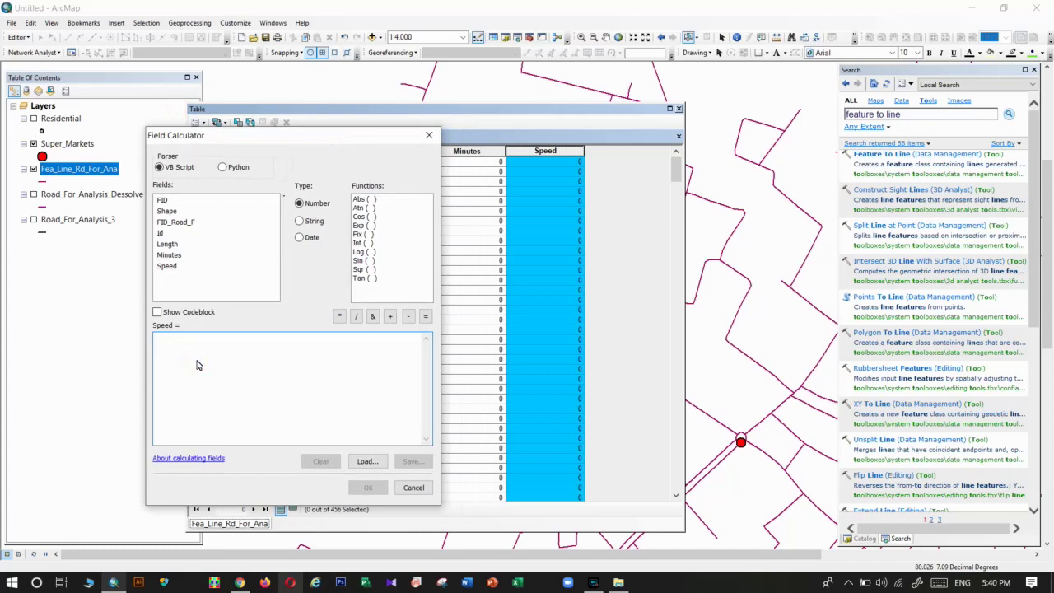
pyautogui.write('40000')
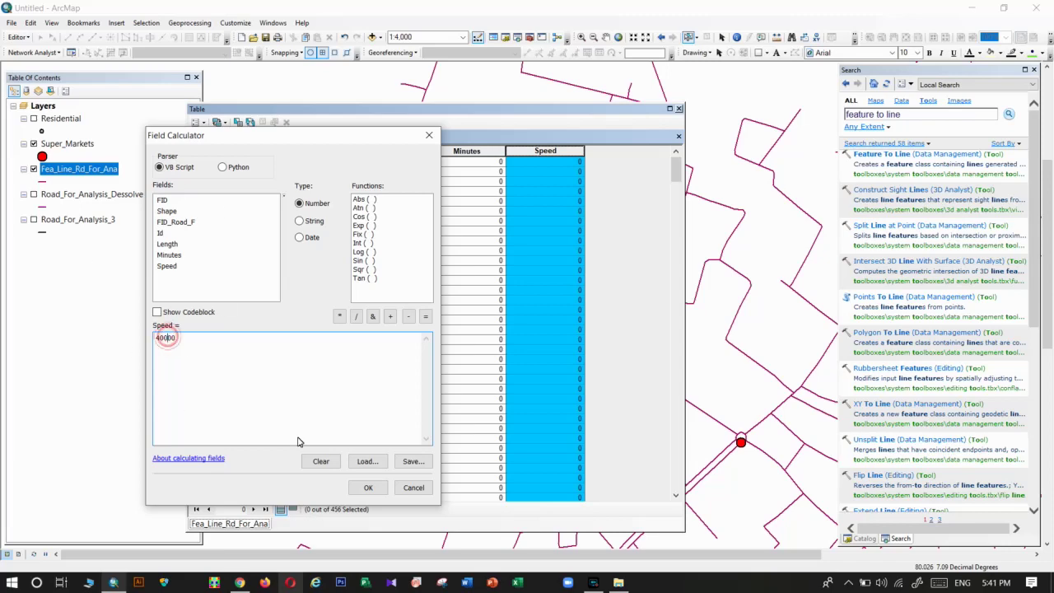
pyautogui.click(361, 490)
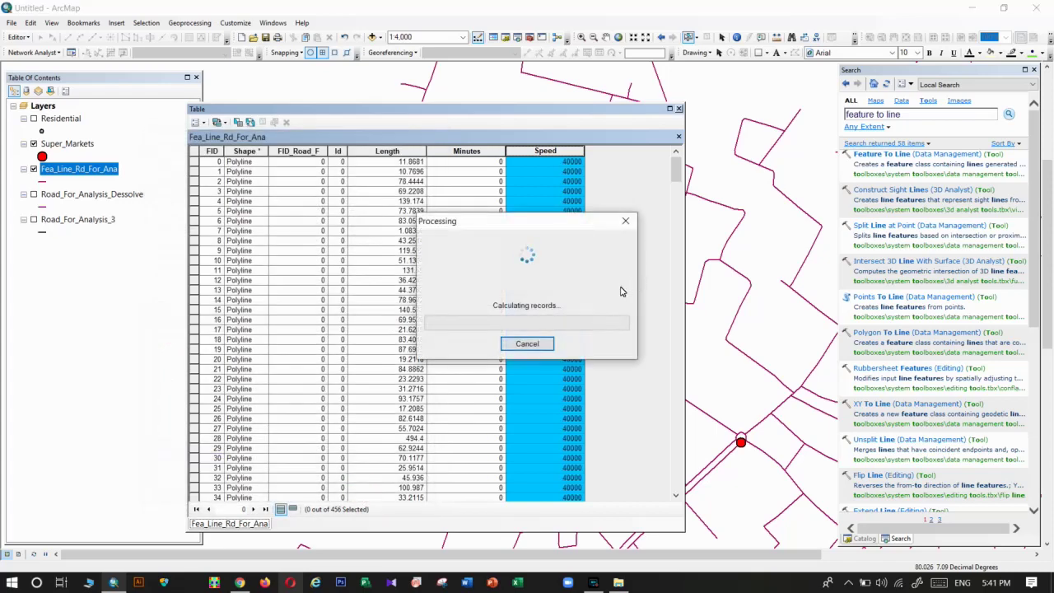
# Step: Calculate the Minutes field with the Field Calculator expression [Length]/([Speed]/60), replacing the leftover expression
pyautogui.rightClick(466, 153)
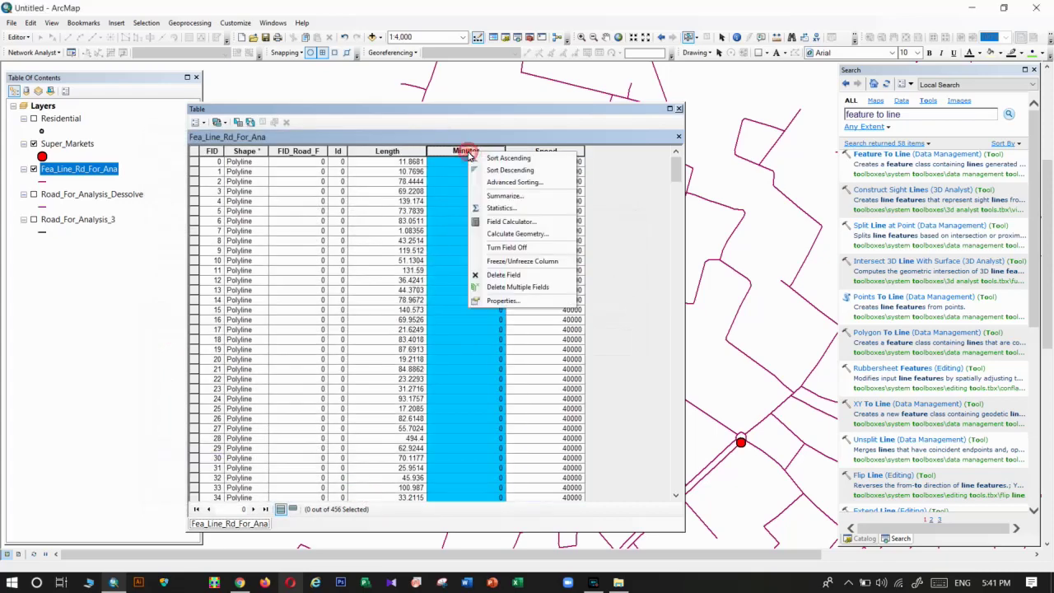
pyautogui.click(497, 222)
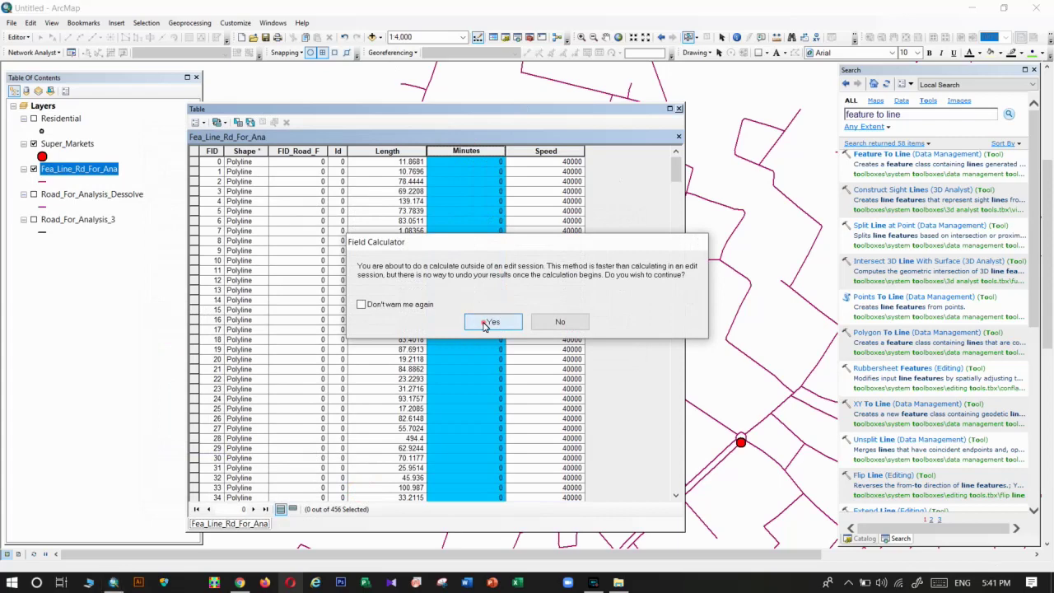
pyautogui.click(490, 323)
pyautogui.moveTo(461, 109); pyautogui.dragTo(720, 105)
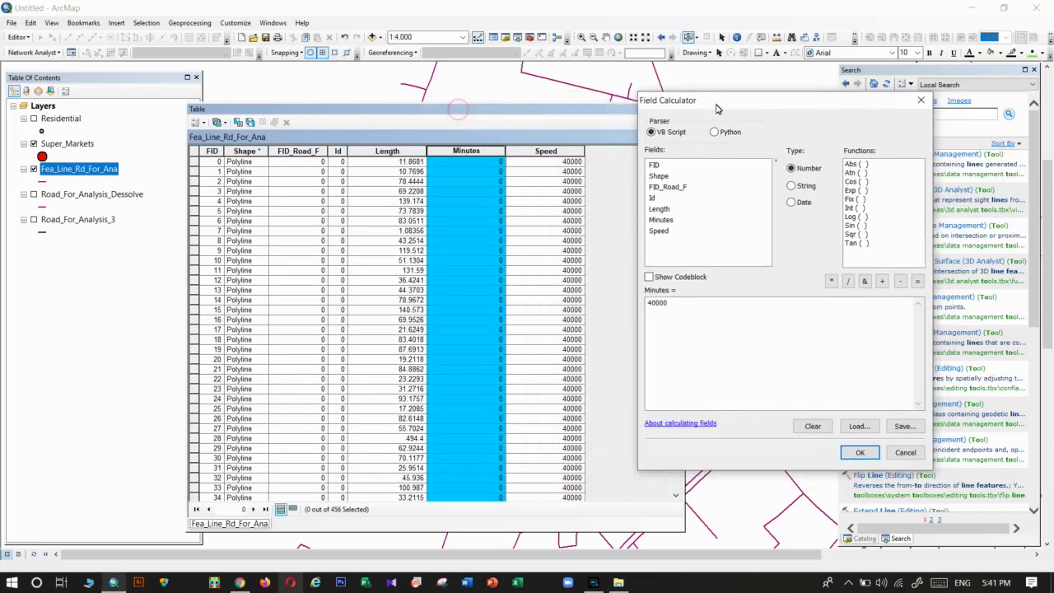
pyautogui.doubleClick(674, 303)
pyautogui.press('Delete')
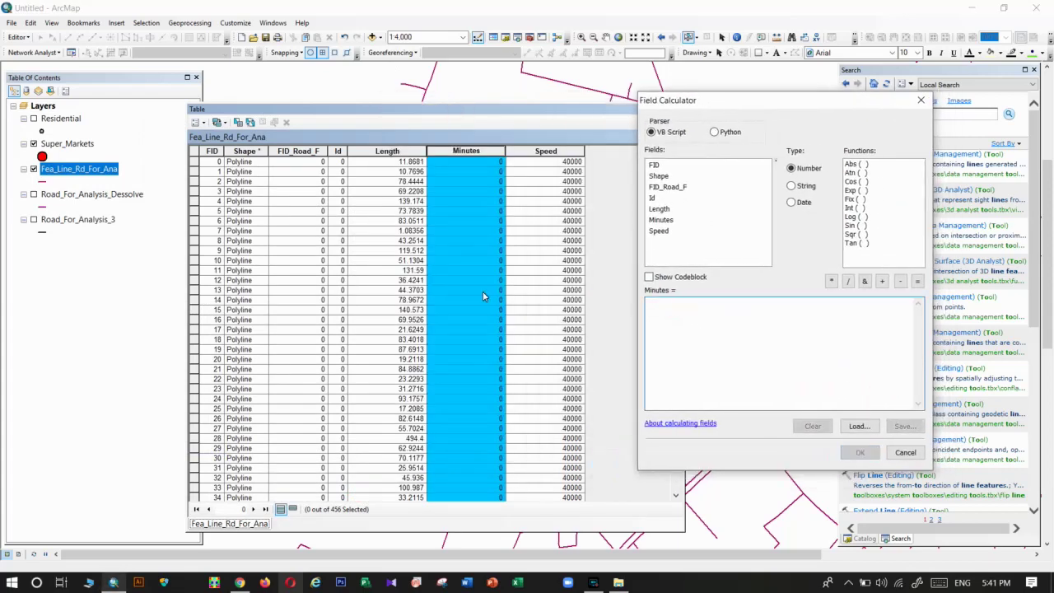
pyautogui.doubleClick(660, 209)
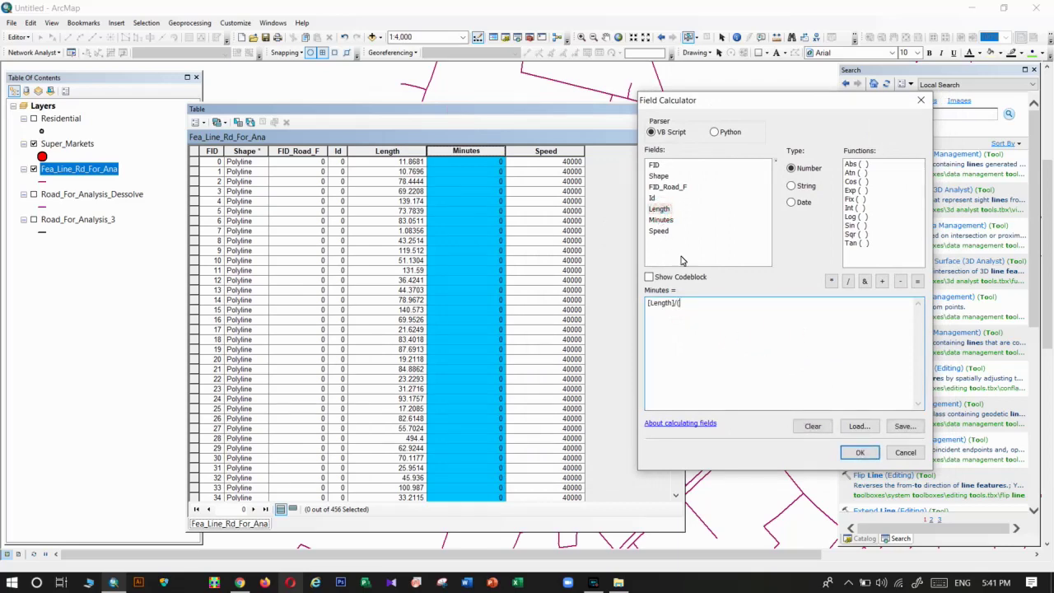
pyautogui.doubleClick(658, 231)
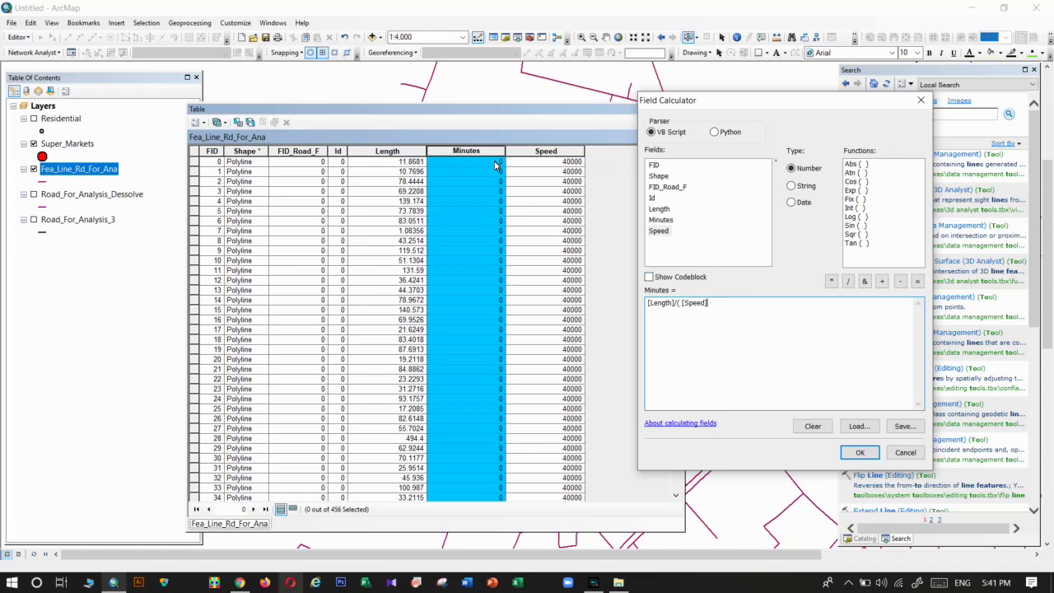
pyautogui.click(713, 303)
pyautogui.write('/60)')
pyautogui.click(859, 452)
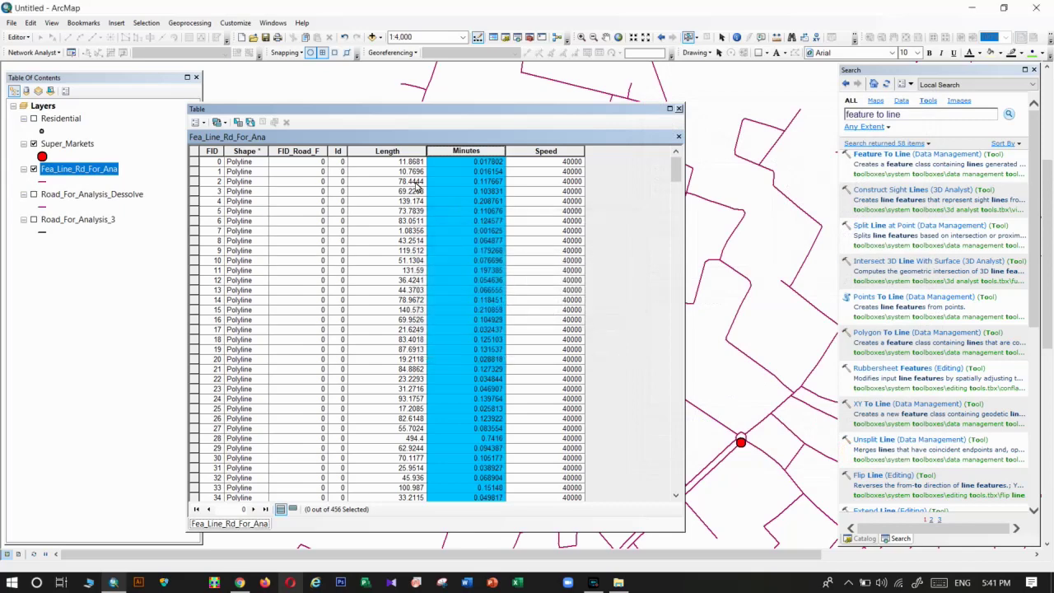
# Step: Examine the calculated Minutes values alongside the Length and Speed values down the attribute table
pyautogui.scroll(-7, 528, 330)
pyautogui.scroll(-7, 522, 345)
pyautogui.scroll(-20, 522, 345)
pyautogui.scroll(-12, 522, 345)
pyautogui.scroll(-20, 423, 316)
pyautogui.scroll(-20, 423, 316)
pyautogui.scroll(-8, 424, 317)
pyautogui.scroll(-9, 423, 317)
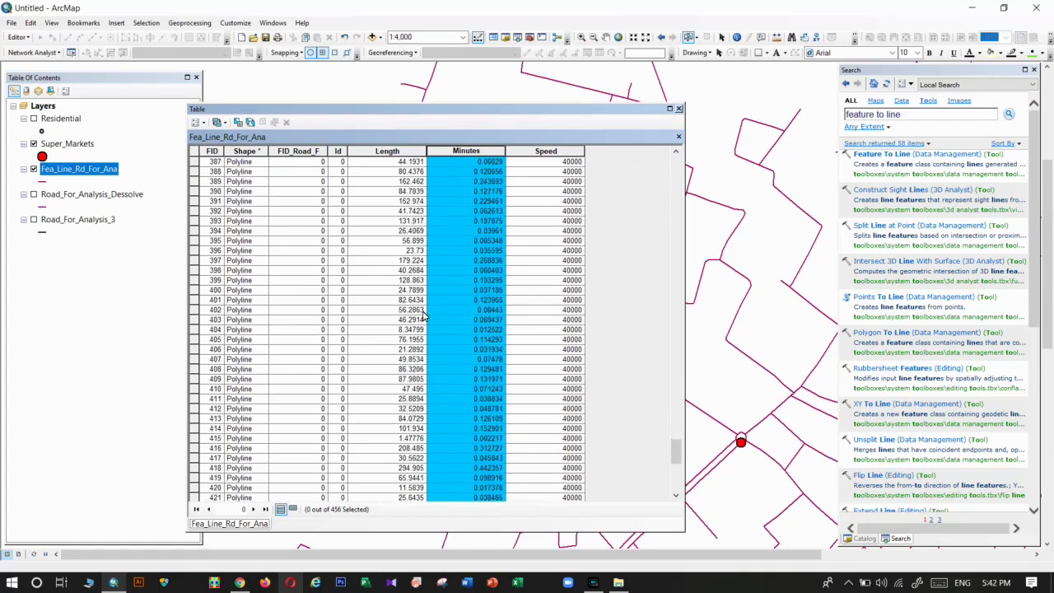
# Step: Close the Fea_Line_Rd_For_Ana attribute table and the Search window
pyautogui.scroll(4, 406, 292)
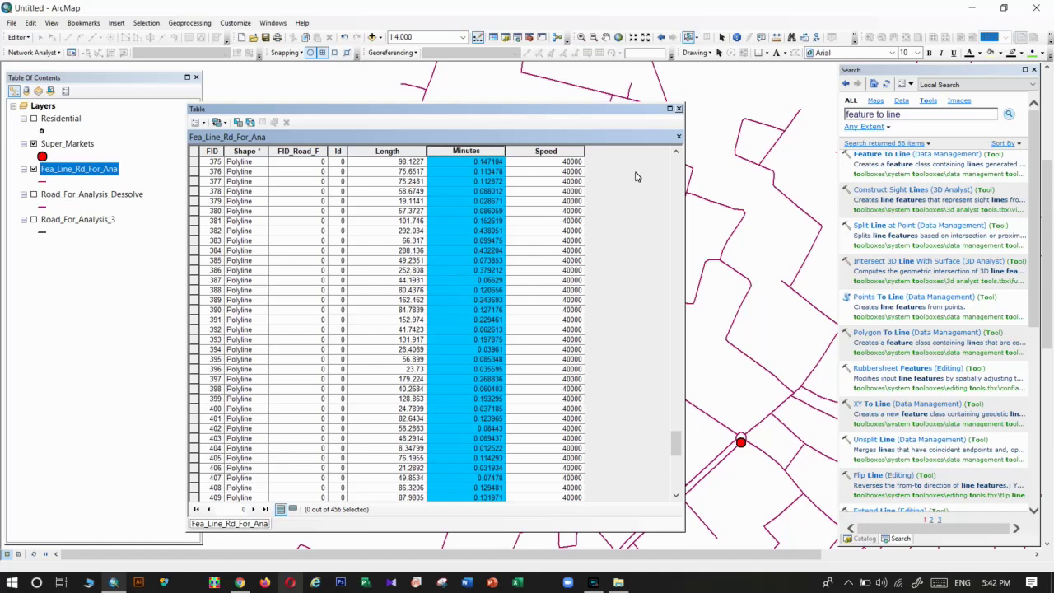
pyautogui.click(679, 108)
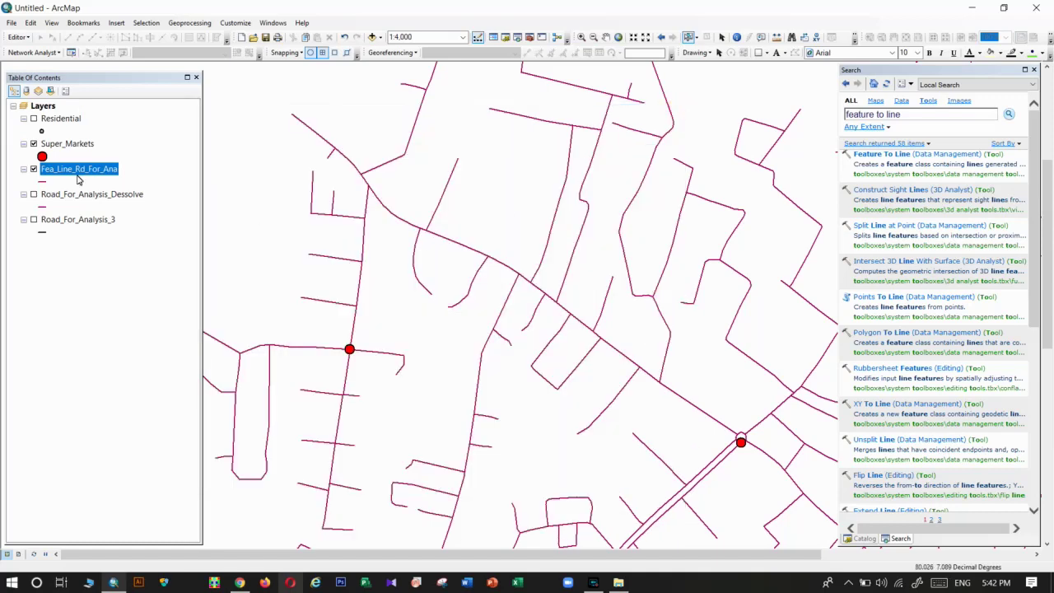
pyautogui.click(1034, 69)
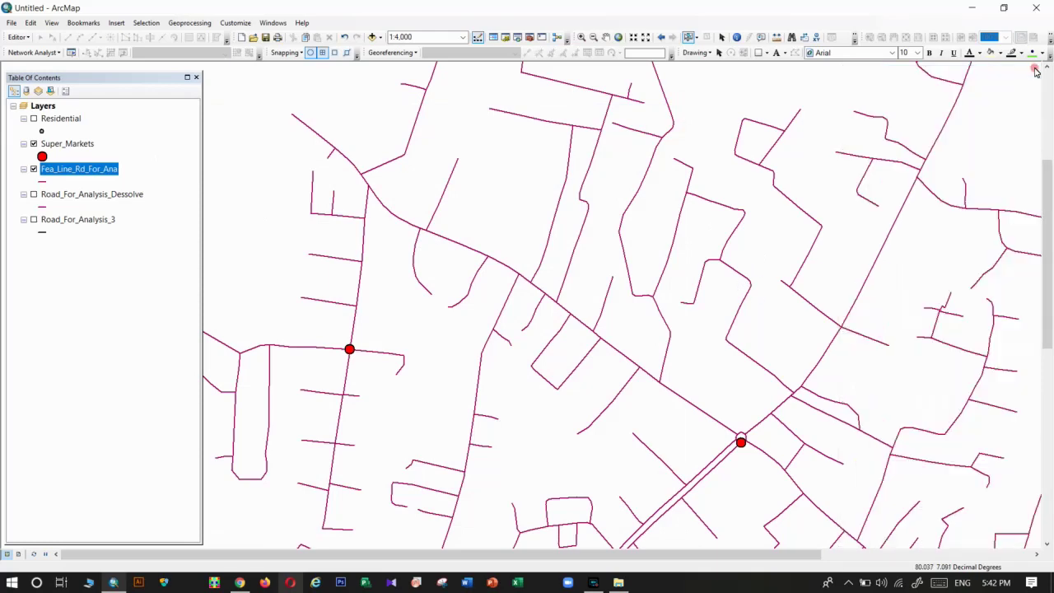
# Step: Show the Catalog, collapse the N_Test folder and select Fea_Line_Rd_For_Ana.shp in the Network Analysis folder
pyautogui.click(272, 22)
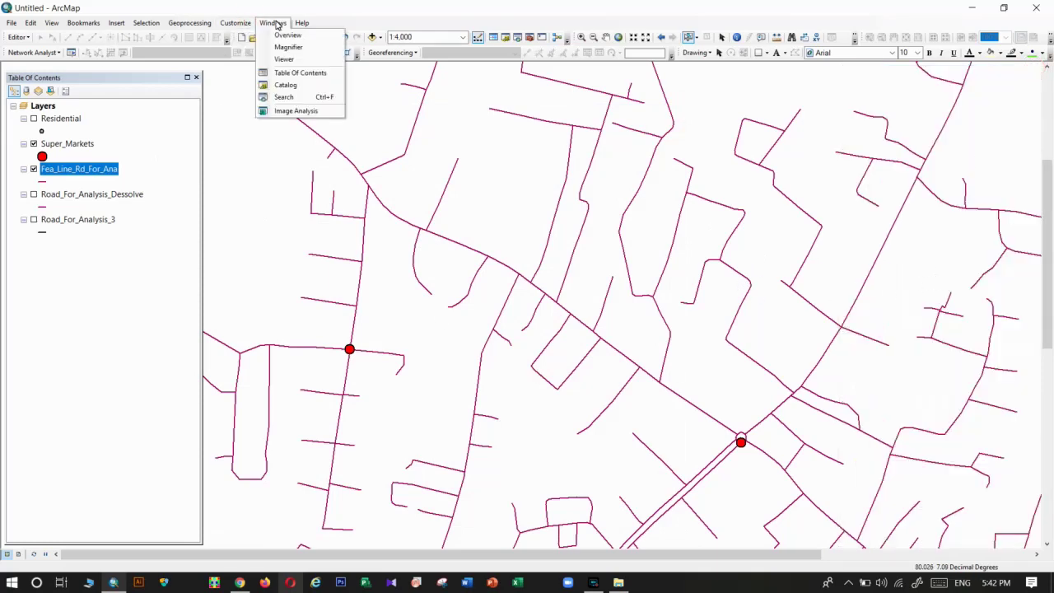
pyautogui.click(281, 86)
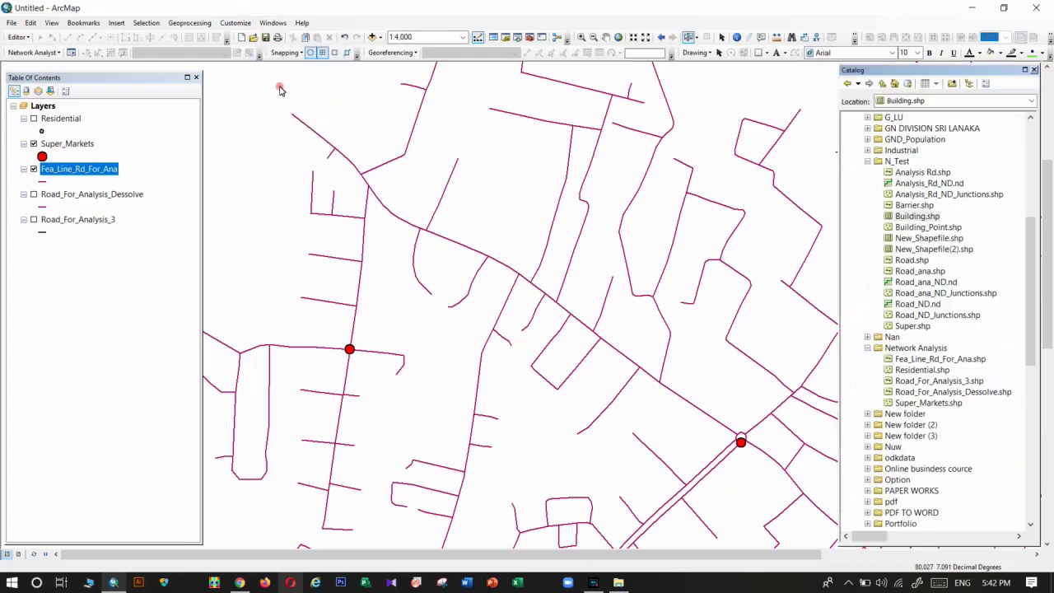
pyautogui.click(868, 162)
pyautogui.scroll(2, 883, 237)
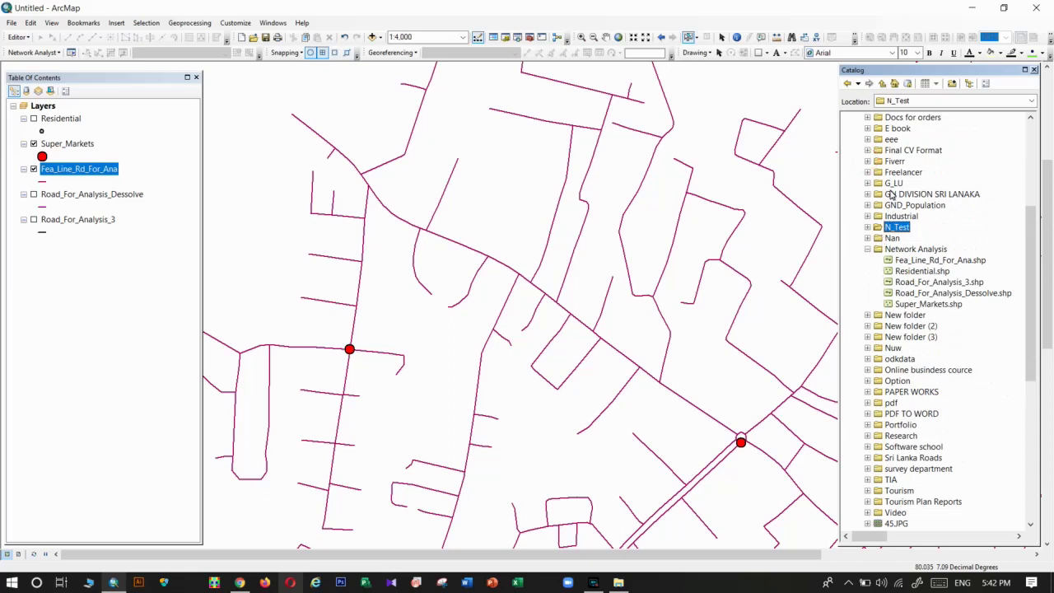
pyautogui.scroll(3, 886, 236)
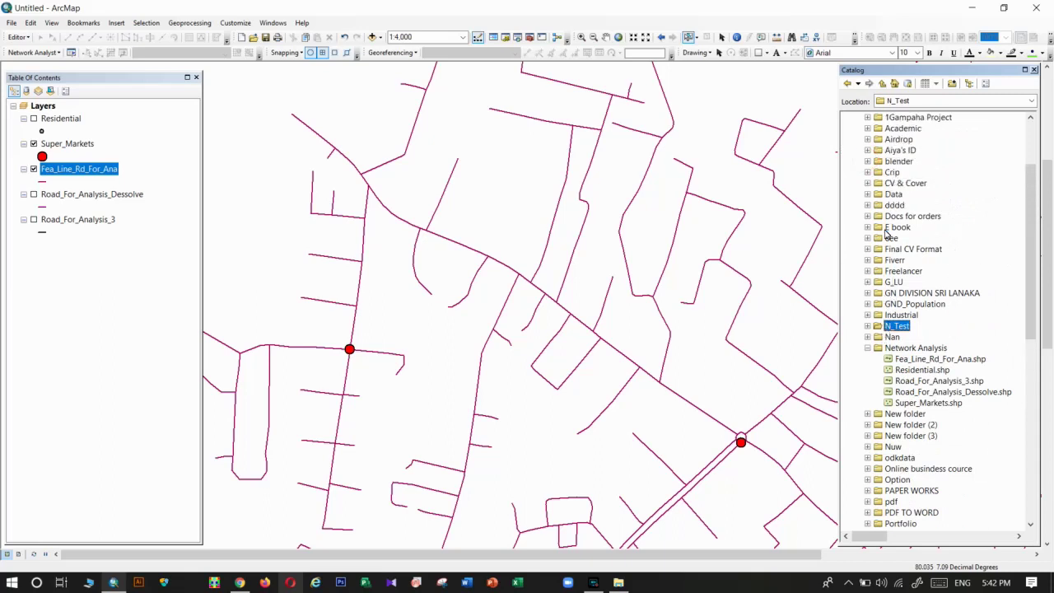
pyautogui.click(909, 364)
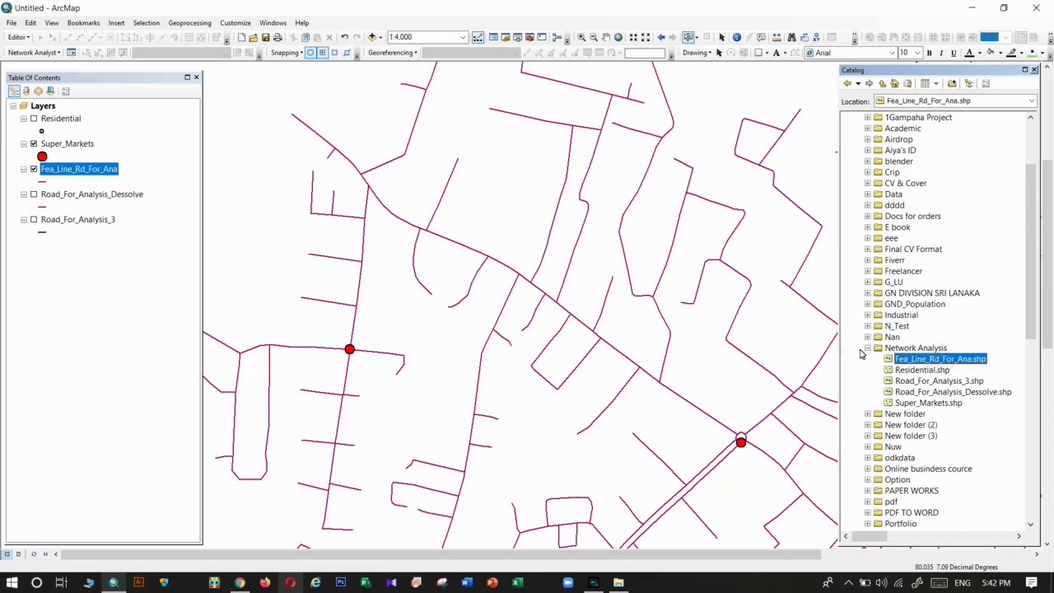
pyautogui.rightClick(944, 364)
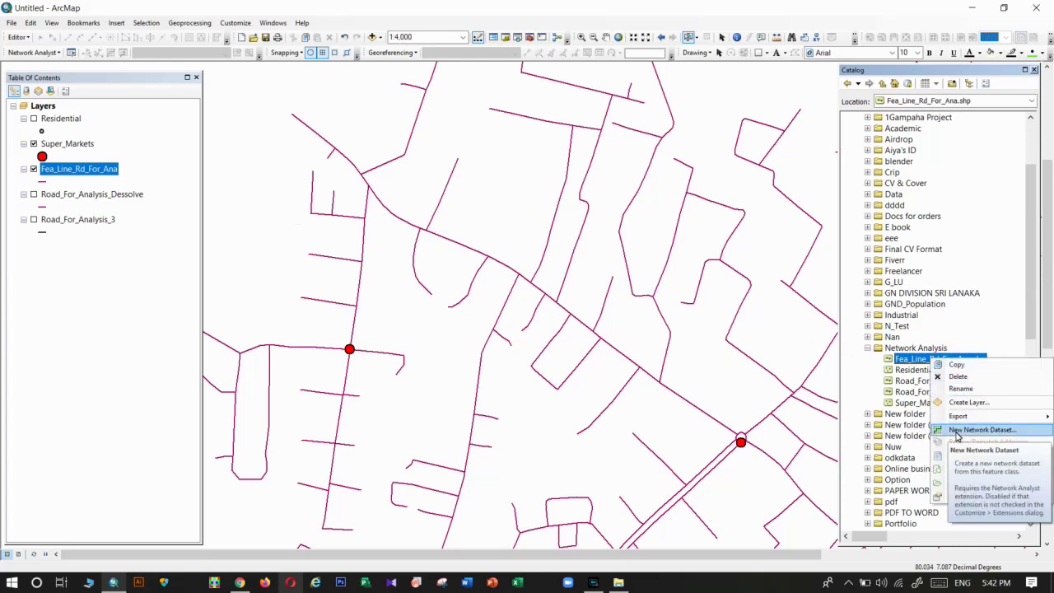
pyautogui.click(957, 435)
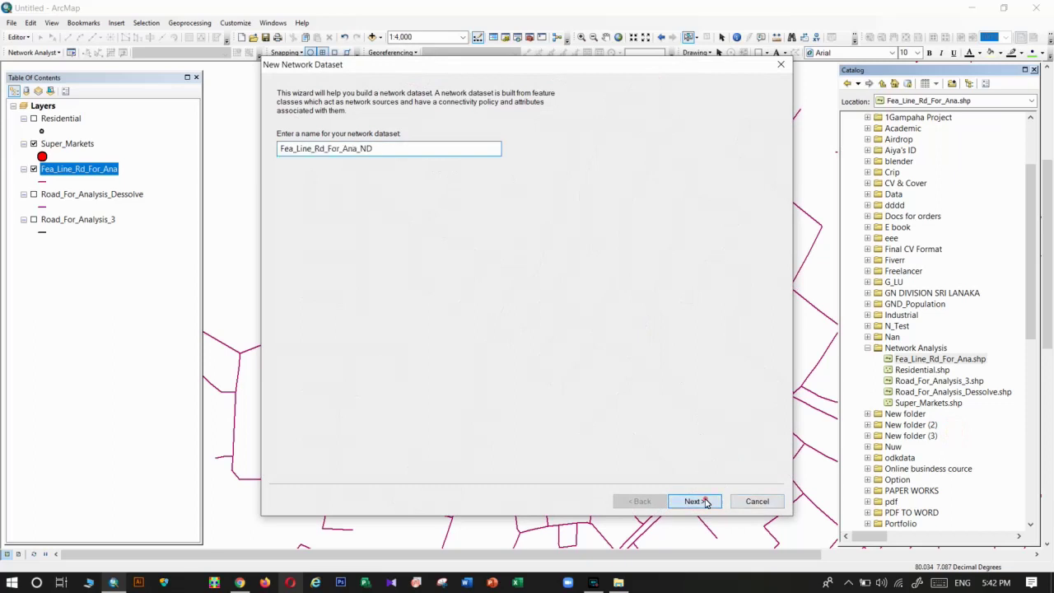
pyautogui.click(694, 501)
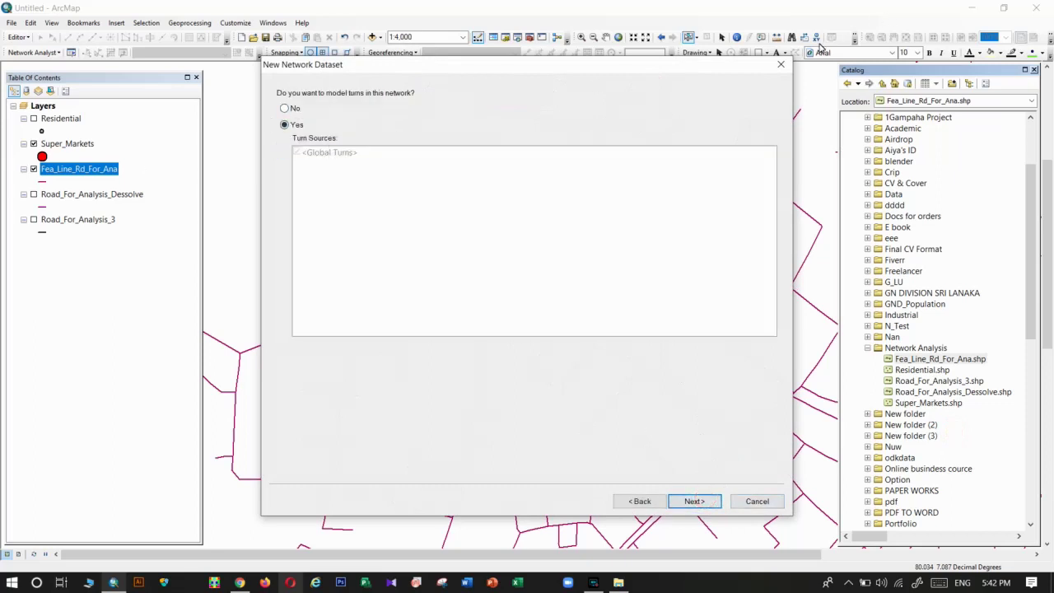
pyautogui.click(781, 63)
# Step: Review the Minutes and Length fields in the Fea_Line_Rd_For_Ana attribute table, and close the table
pyautogui.rightClick(50, 163)
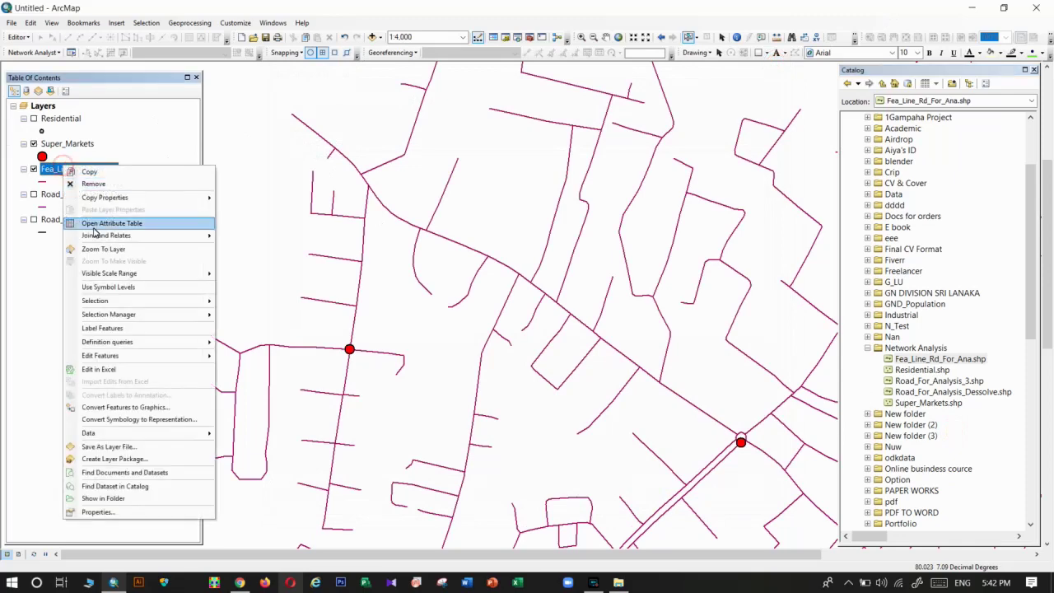
pyautogui.click(91, 223)
pyautogui.click(478, 150)
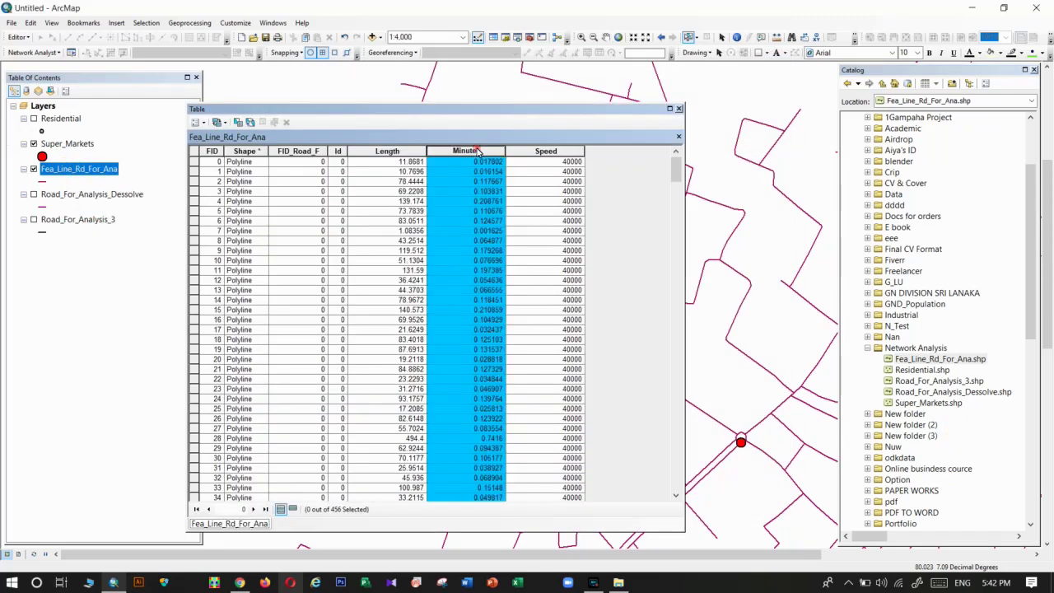
pyautogui.click(390, 150)
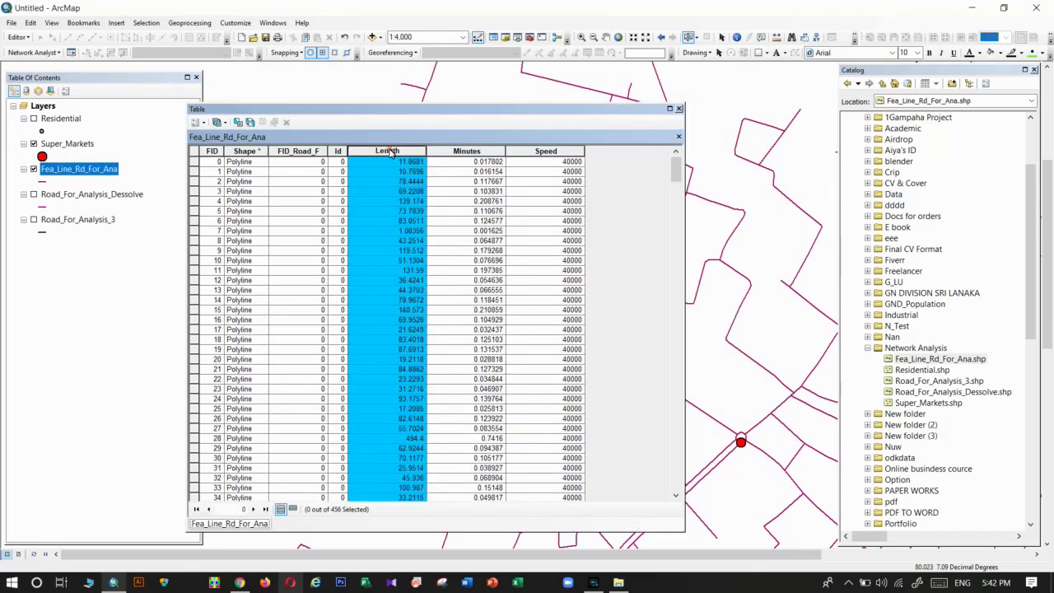
pyautogui.click(679, 109)
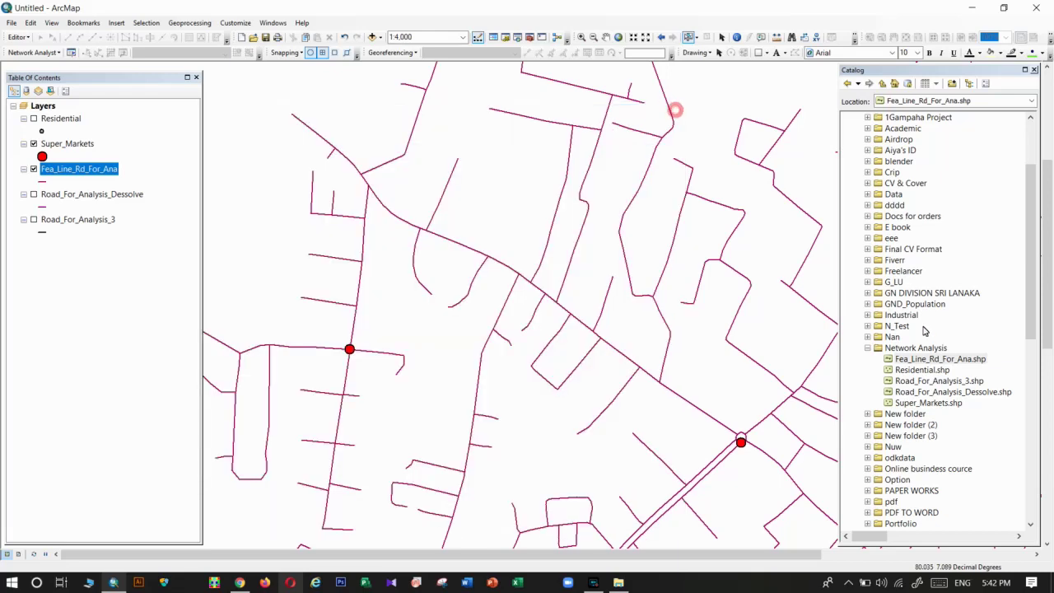
# Step: Start a new network dataset from Fea_Line_Rd_For_Ana.shp, keeping the name Fea_Line_Rd_For_Ana_ND and choosing not to model turns
pyautogui.click(920, 361)
pyautogui.rightClick(920, 360)
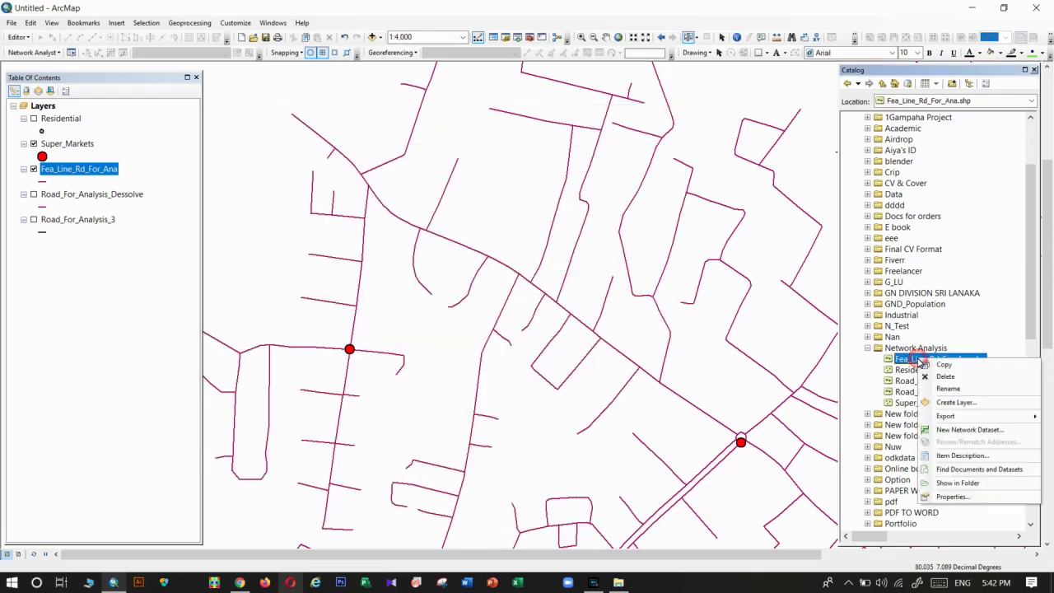
pyautogui.click(944, 429)
pyautogui.click(692, 502)
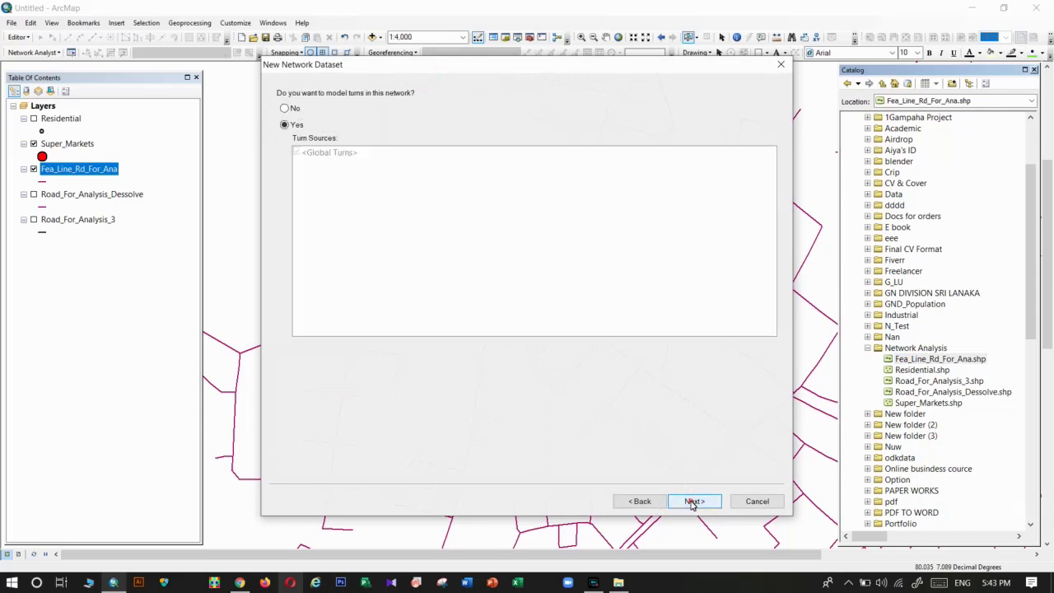
pyautogui.click(286, 109)
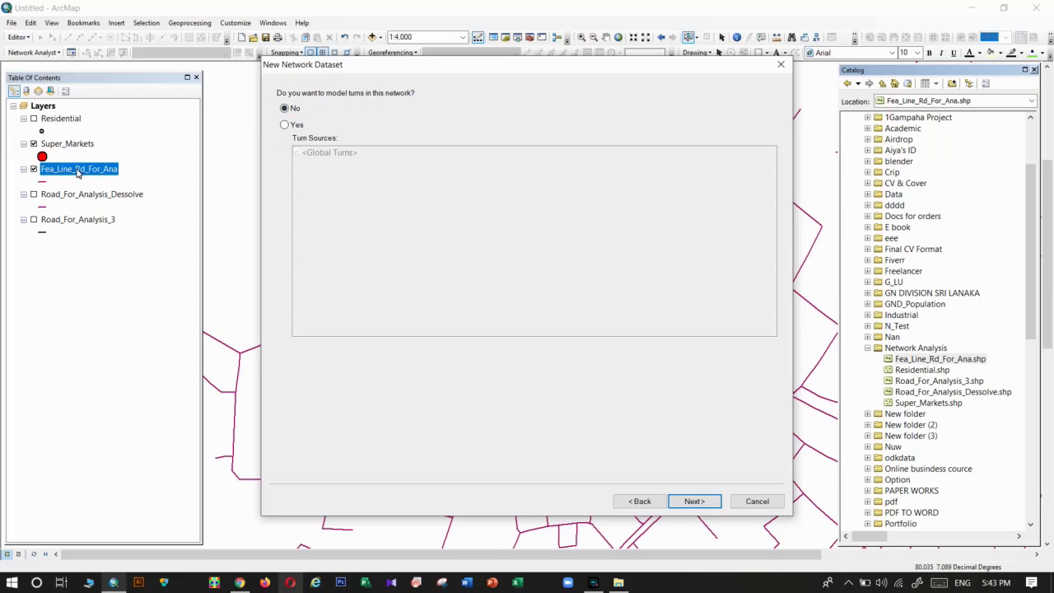
pyautogui.click(694, 501)
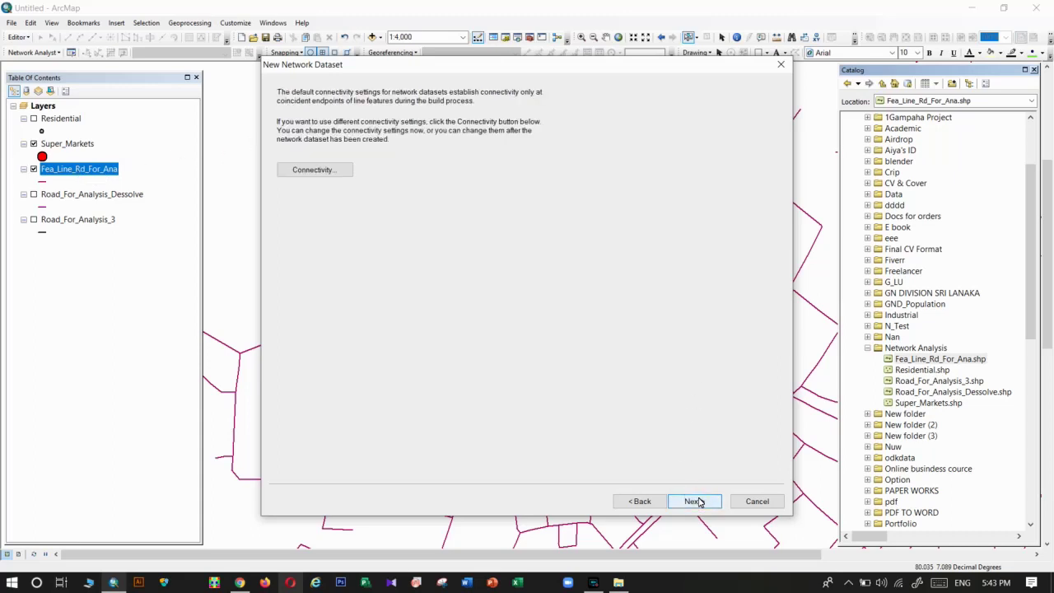
# Step: Recheck the turn setting, and keep the default connectivity and None for the elevation model
pyautogui.click(634, 501)
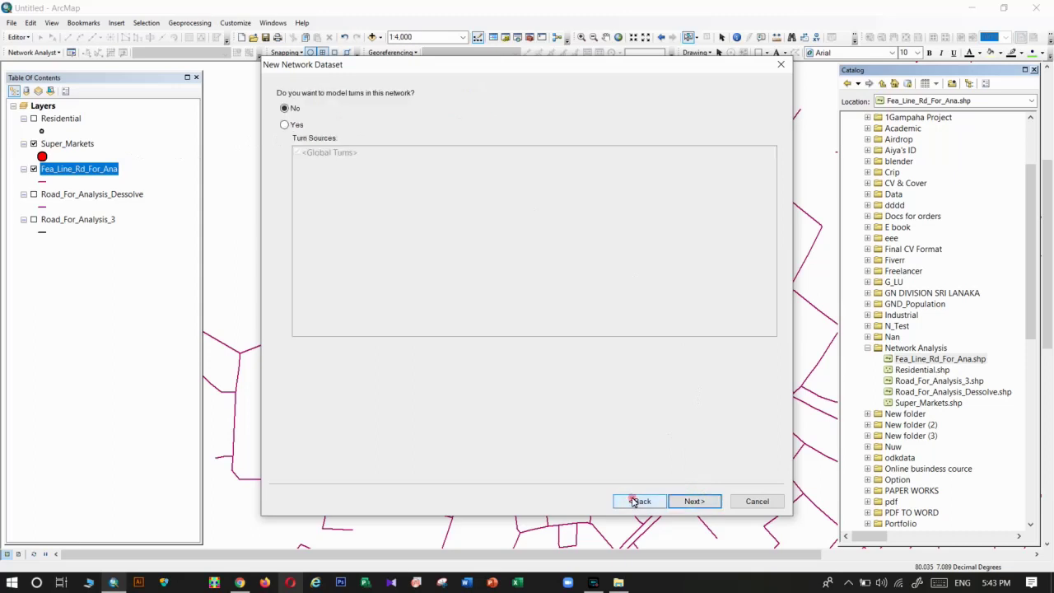
pyautogui.click(691, 503)
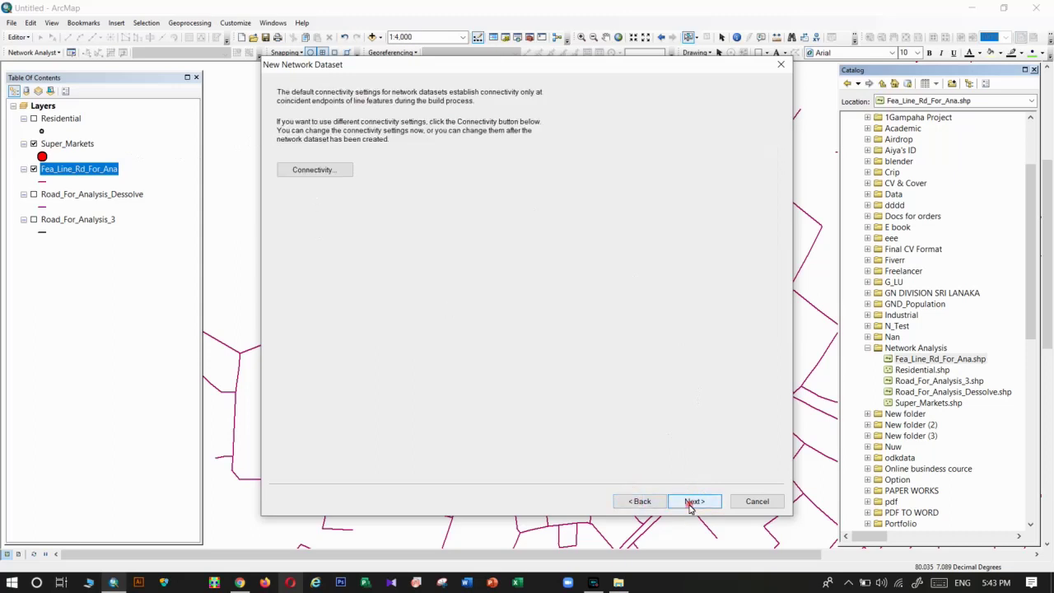
pyautogui.click(691, 503)
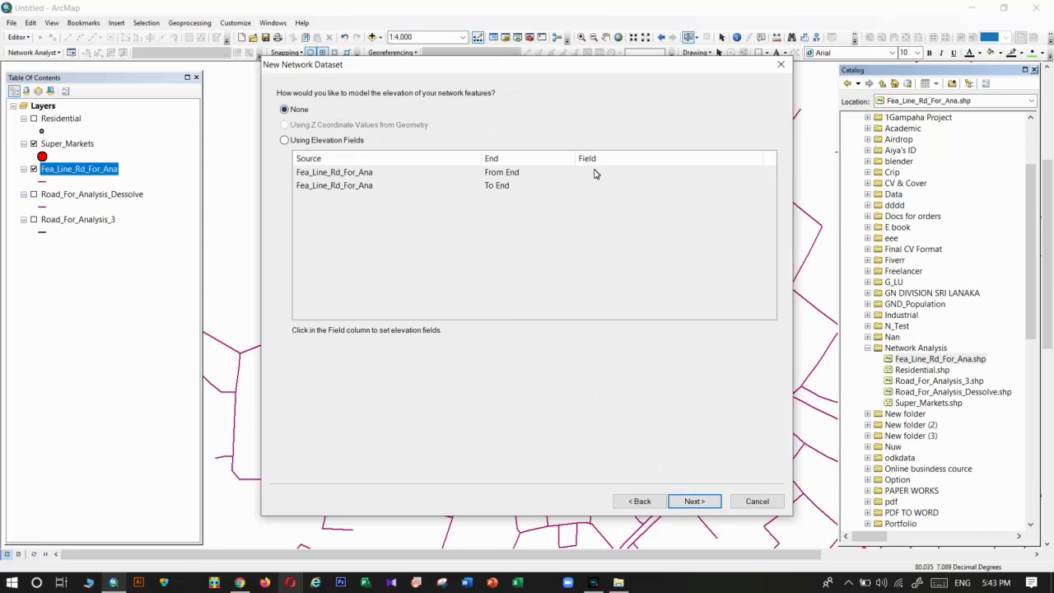
pyautogui.click(696, 501)
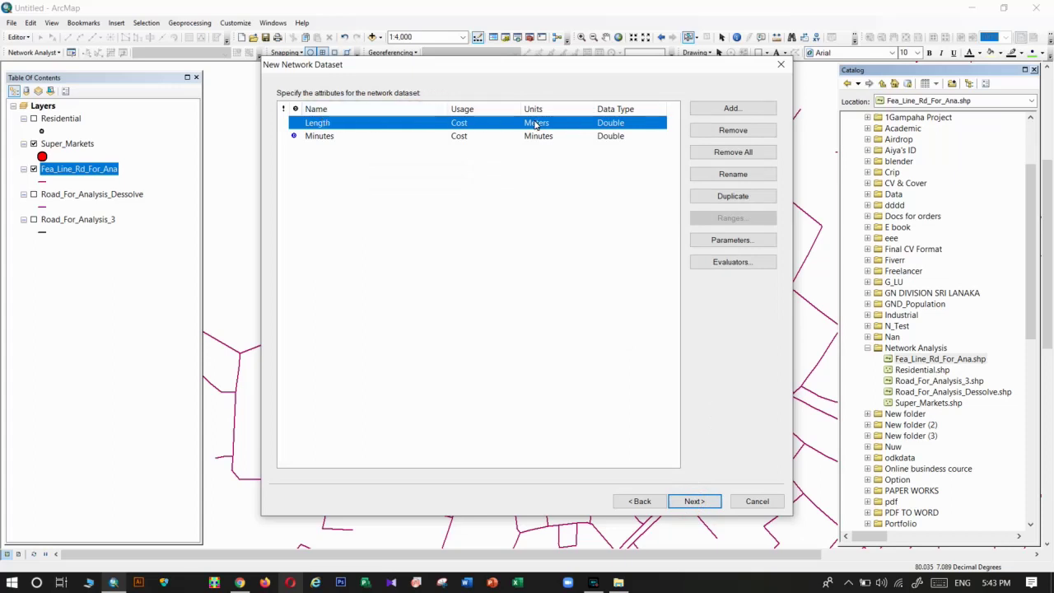
# Step: Set the Length attribute's units to Meters and the Minutes attribute's units to Minutes, leaving the travel mode empty
pyautogui.click(576, 123)
pyautogui.click(541, 172)
pyautogui.click(541, 138)
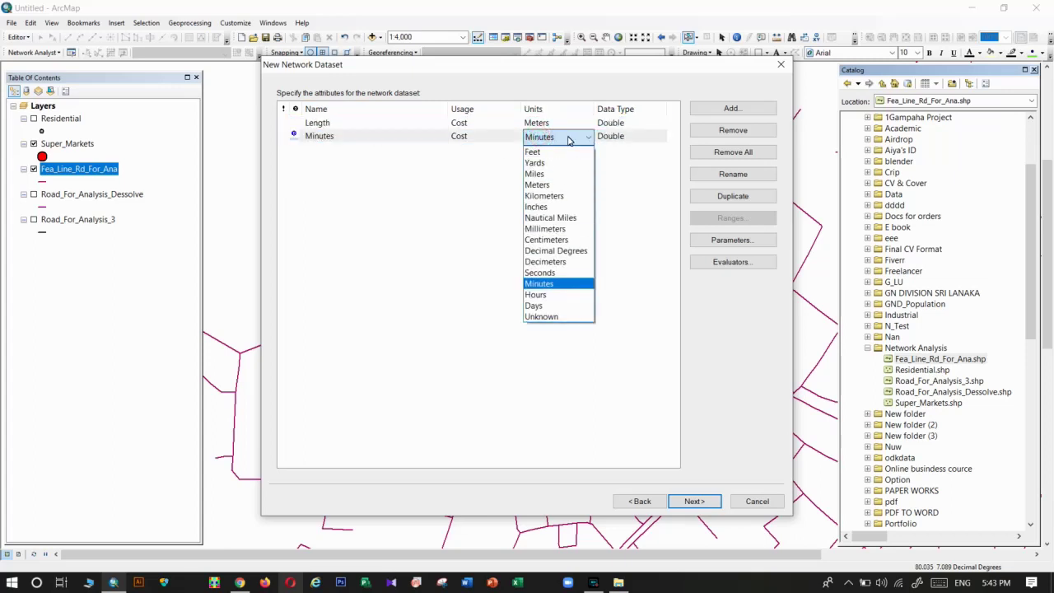
pyautogui.click(537, 284)
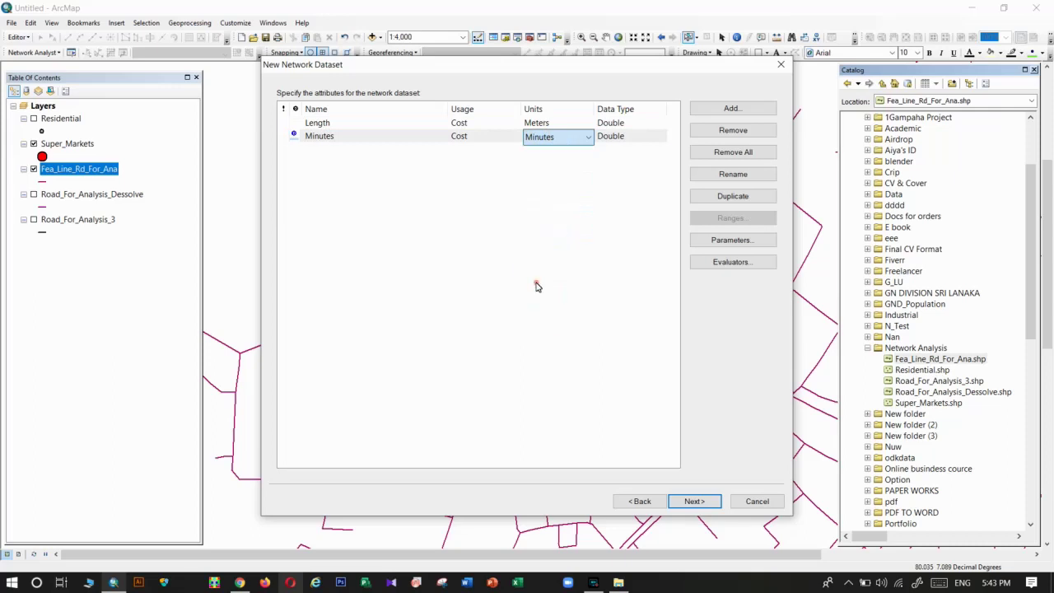
pyautogui.click(694, 501)
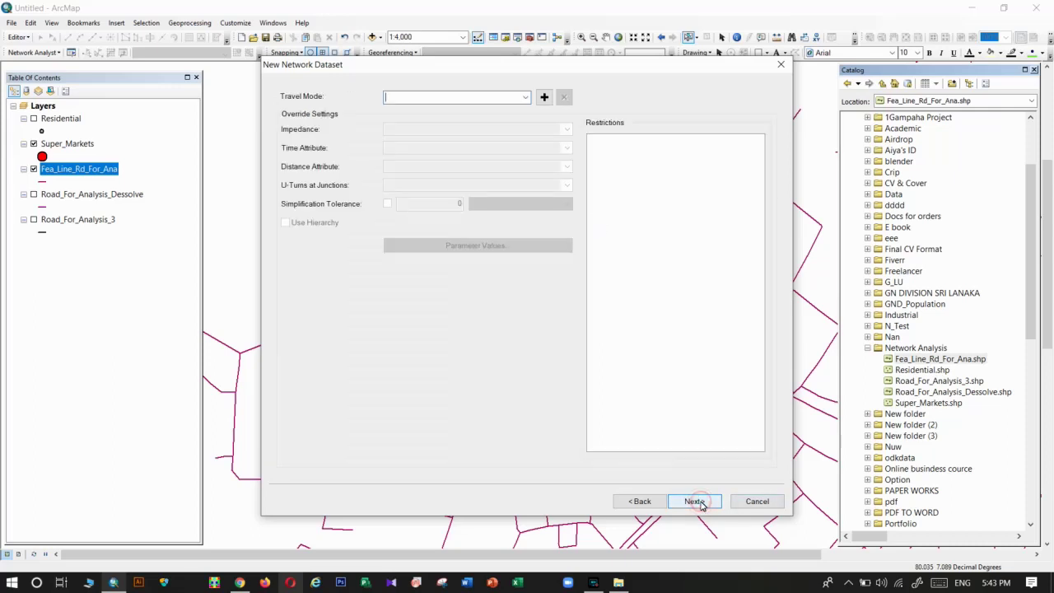
pyautogui.click(694, 501)
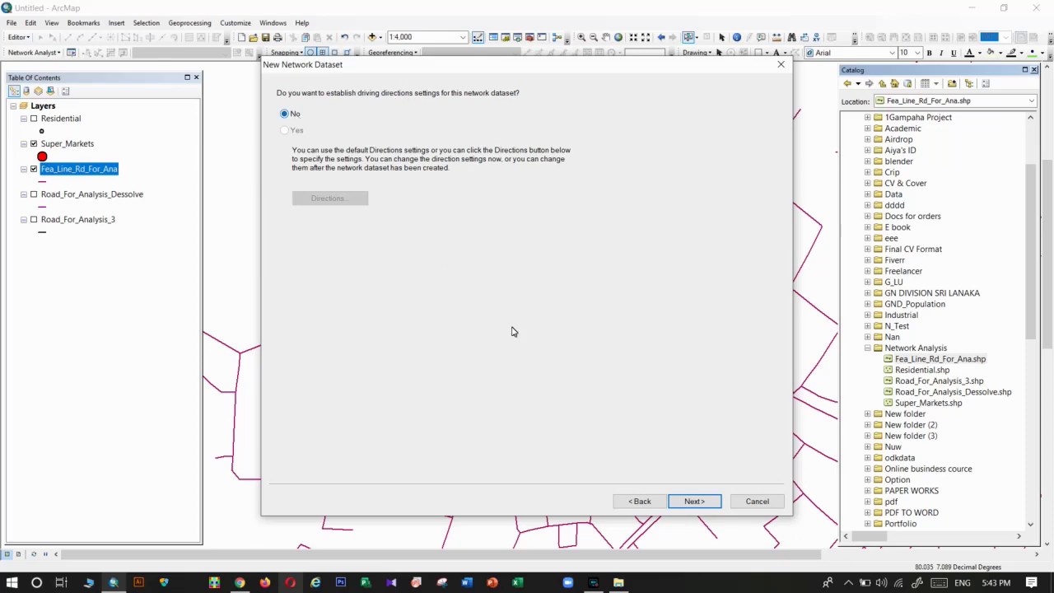
# Step: Create and build the network dataset without driving directions, adding it and its participating feature classes to the map
pyautogui.click(689, 501)
pyautogui.click(683, 502)
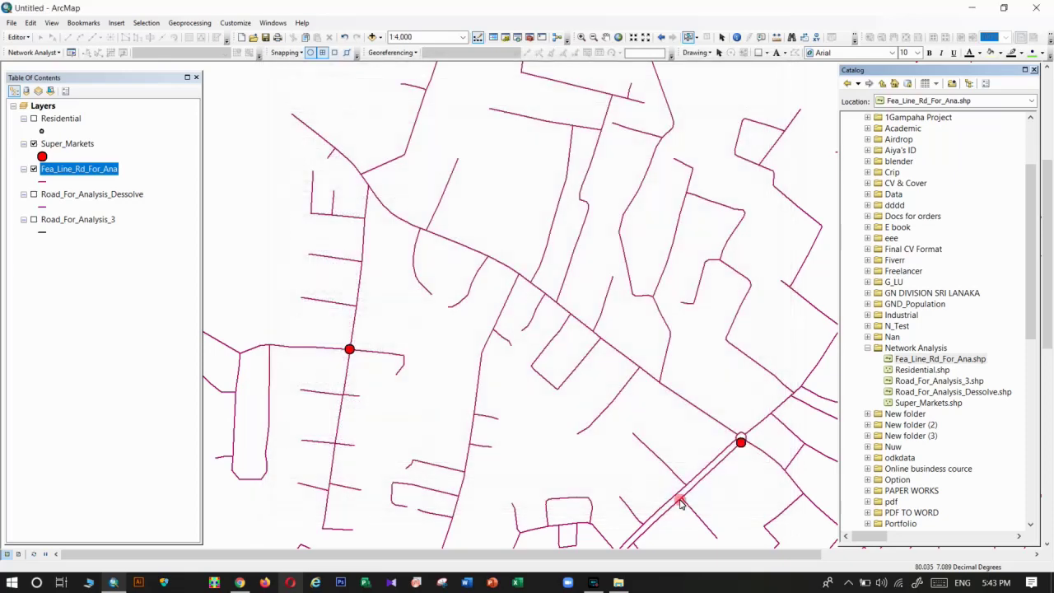
pyautogui.click(568, 333)
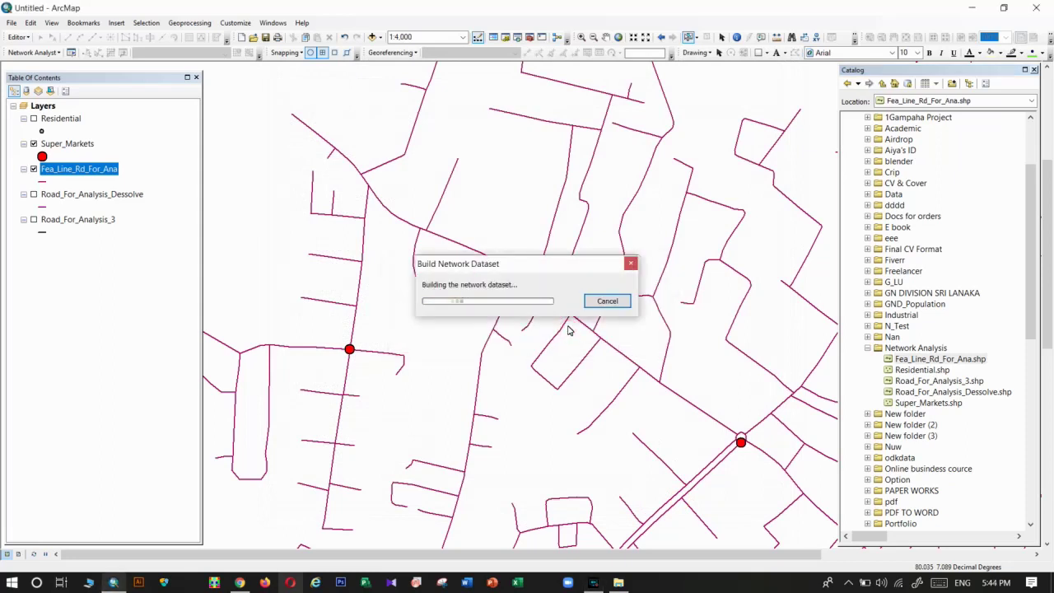
pyautogui.click(557, 343)
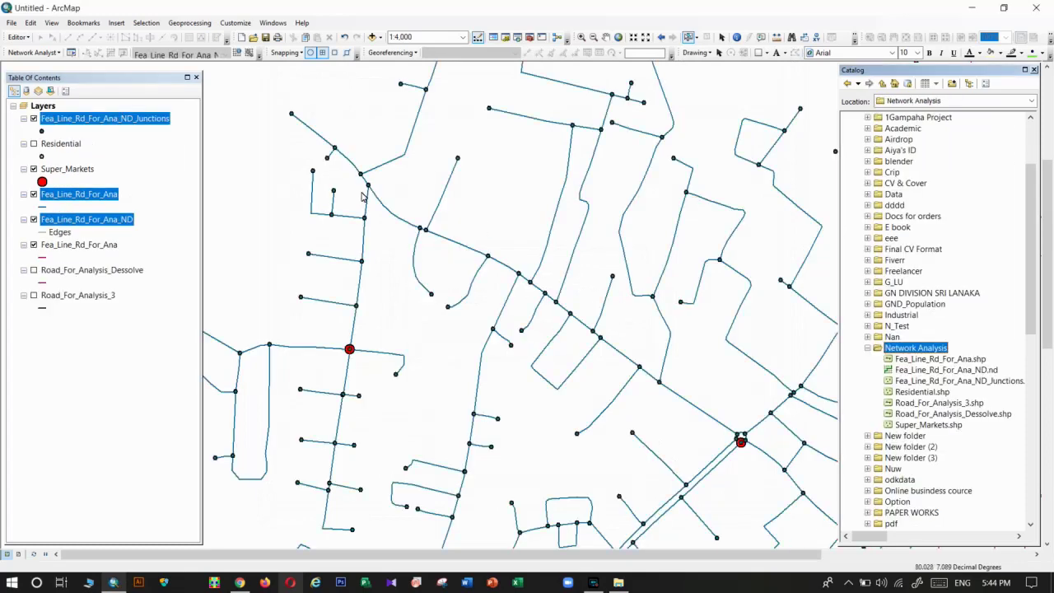
# Step: Examine the full extent of the built network and its junctions, and look through the available Network Analyst analyses
pyautogui.scroll(5, 306, 206)
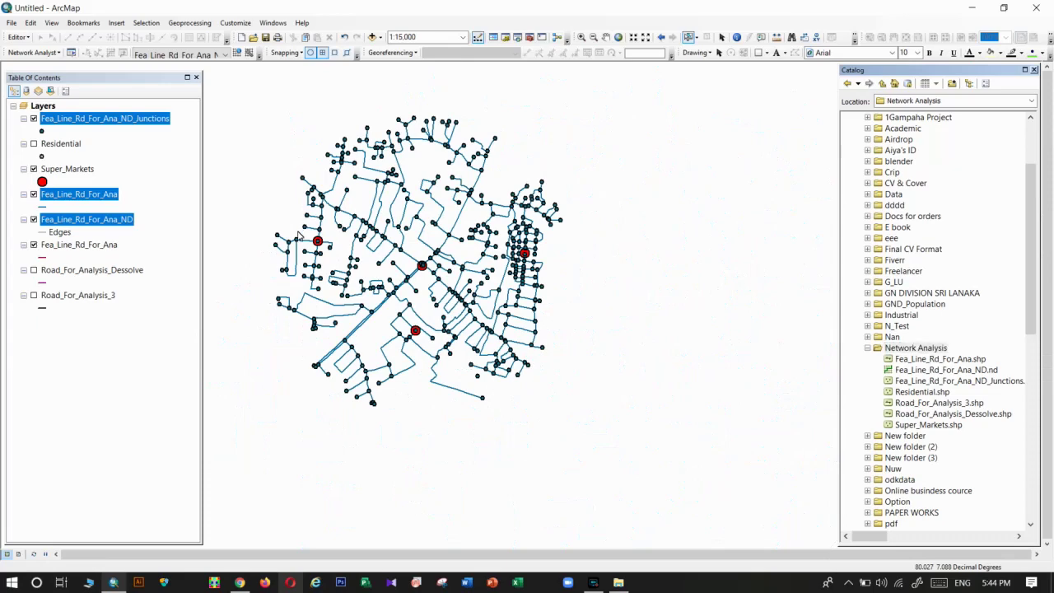
pyautogui.moveTo(301, 237); pyautogui.dragTo(427, 271)
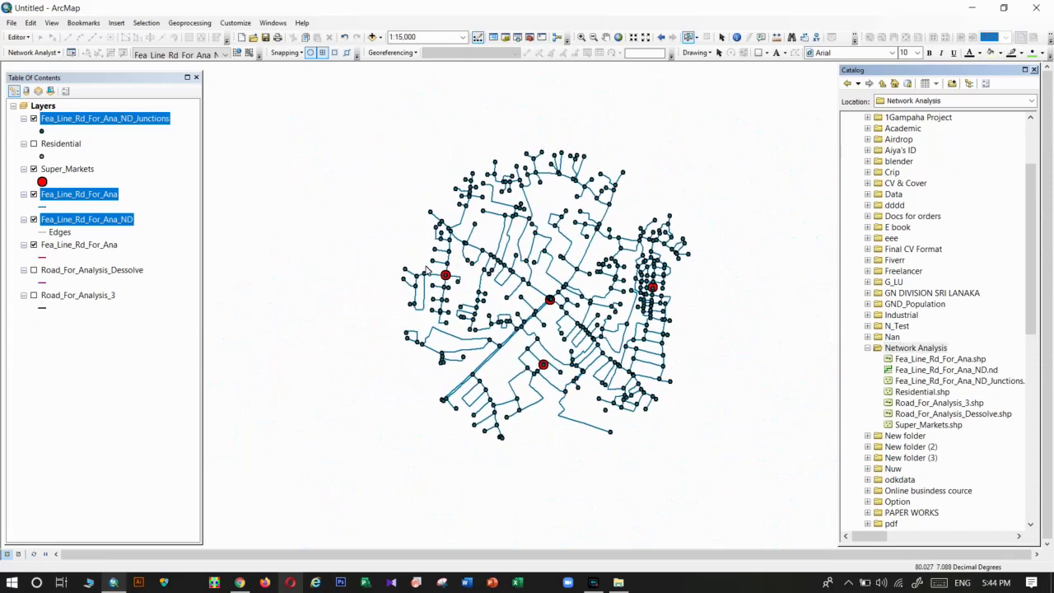
pyautogui.click(66, 129)
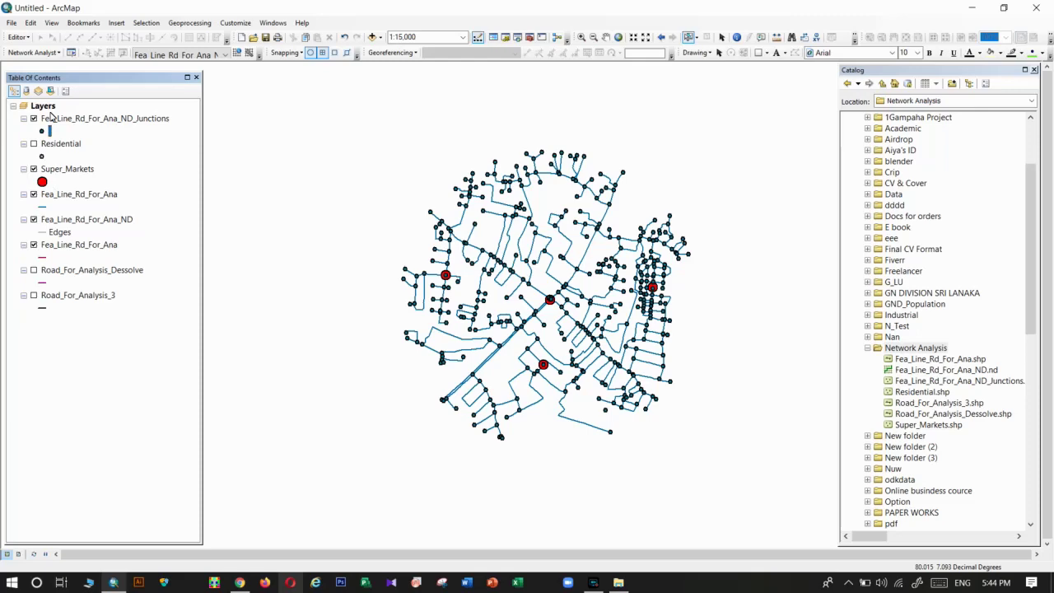
pyautogui.click(58, 53)
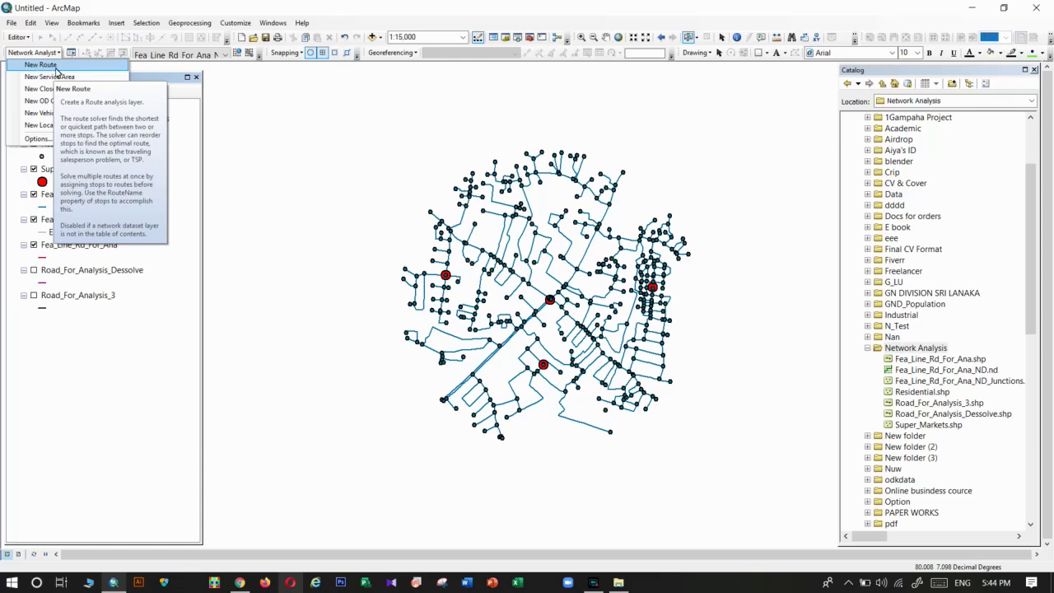
# Step: Switch to Chrome, browse the active gigs on the Fiverr profile and open the GIS and remote sensing analysis gig
pyautogui.click(601, 587)
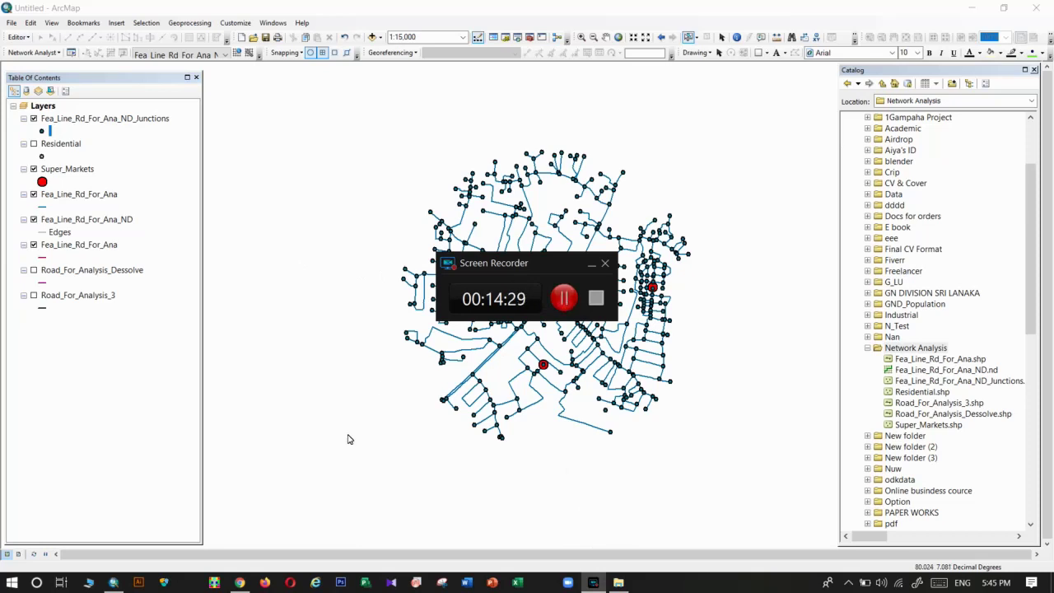
pyautogui.click(239, 582)
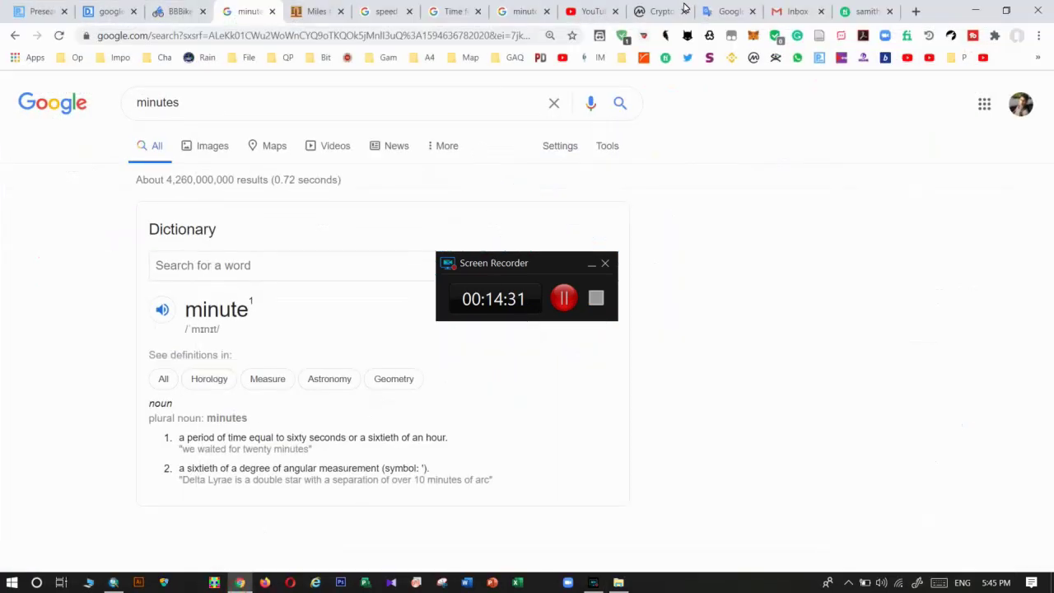
pyautogui.click(865, 11)
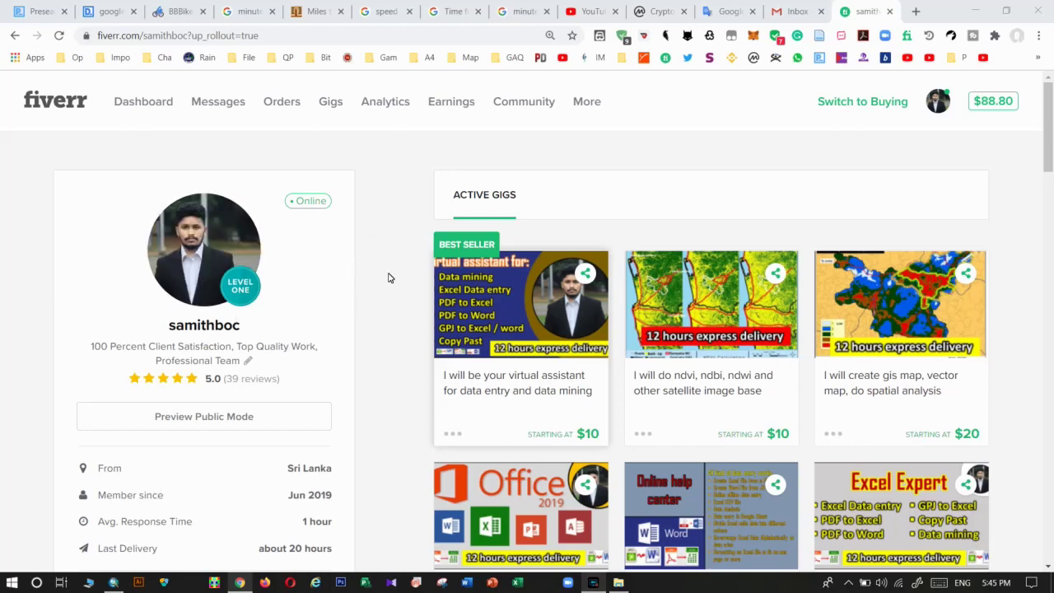
pyautogui.scroll(-1, 400, 261)
pyautogui.scroll(-1, 401, 261)
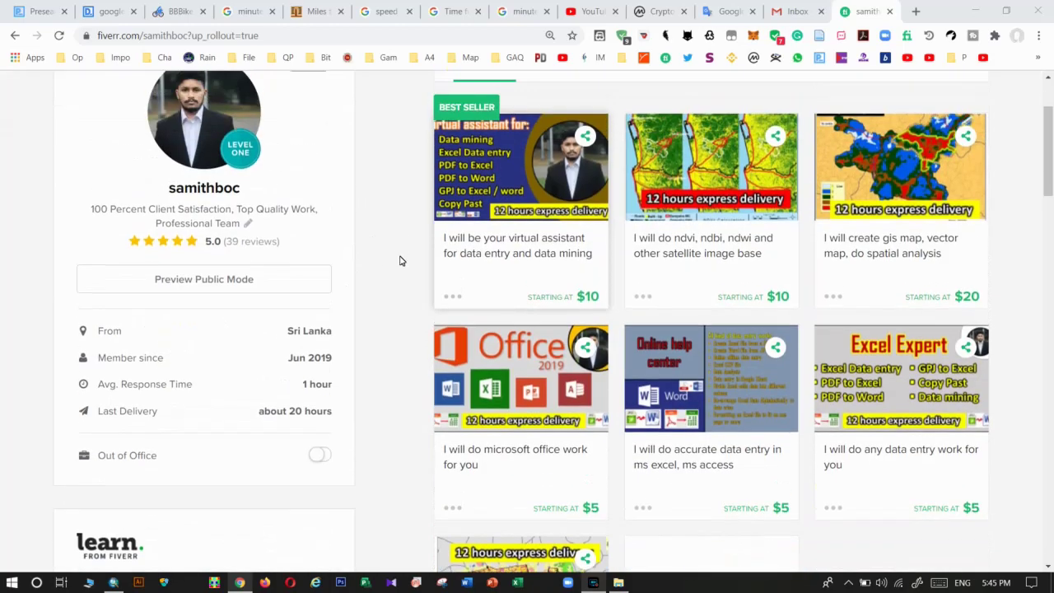
pyautogui.scroll(-2, 737, 272)
pyautogui.click(510, 524)
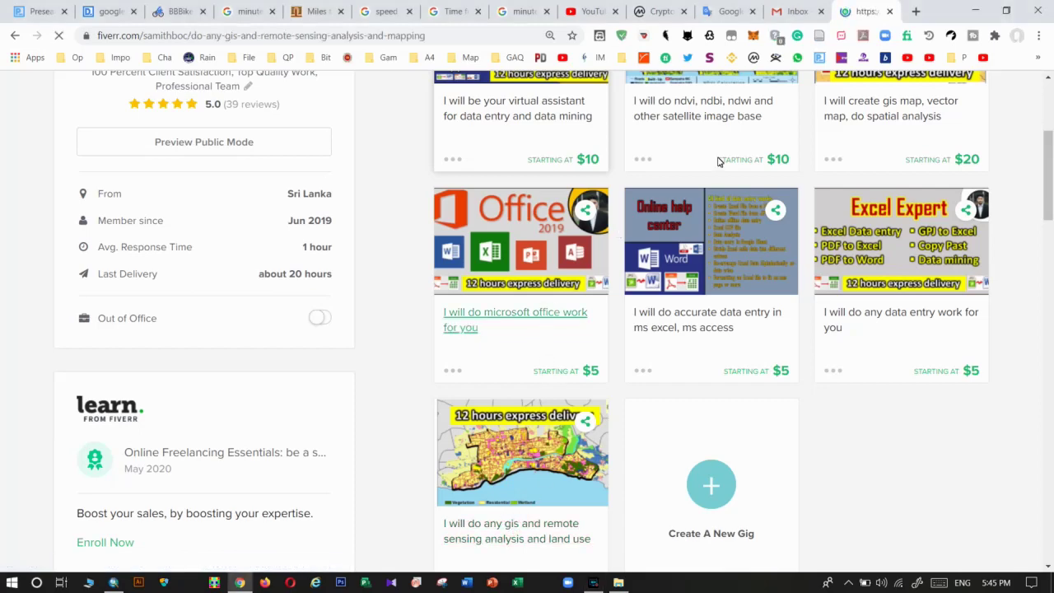
pyautogui.click(593, 582)
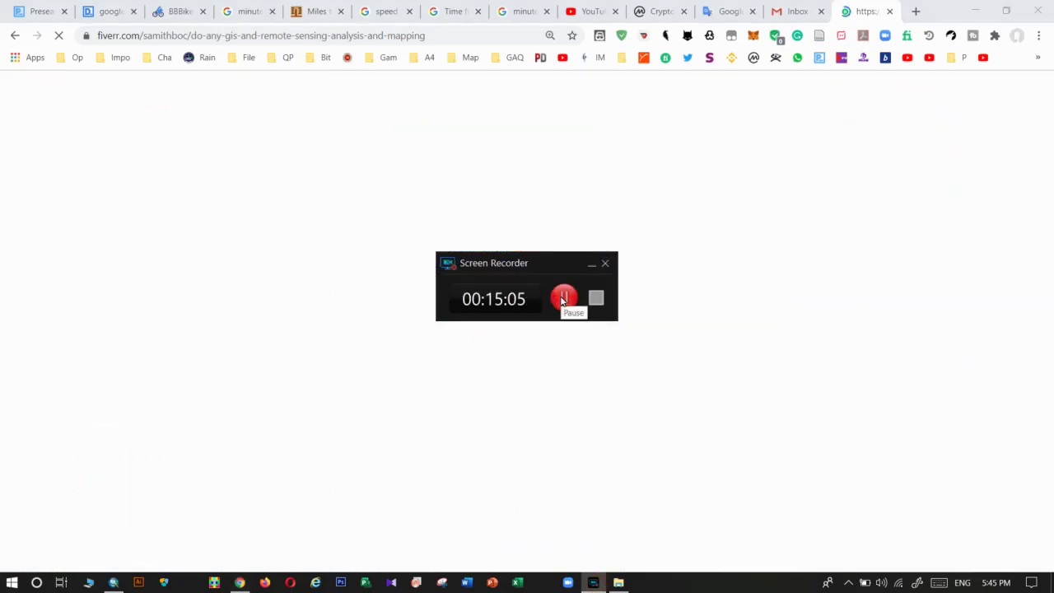